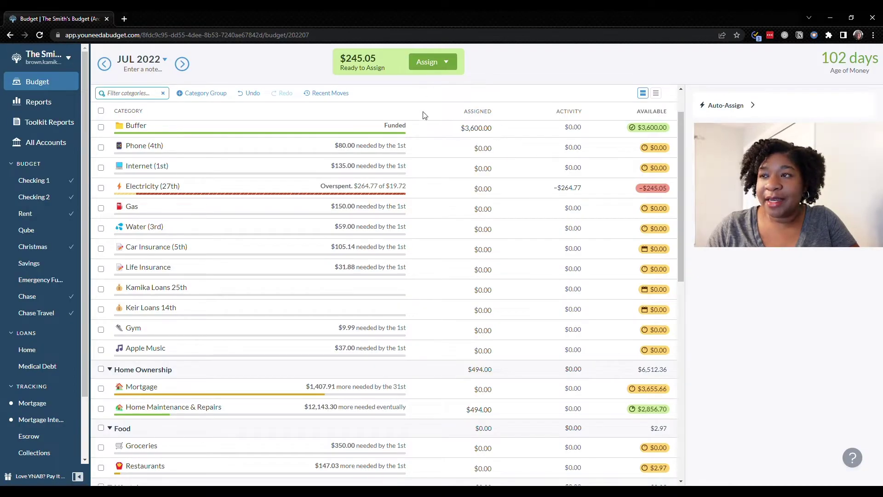
Look over August 2022, then return to July and select Buffer's $3,600.00 assigned amount.
click(469, 230)
click(563, 233)
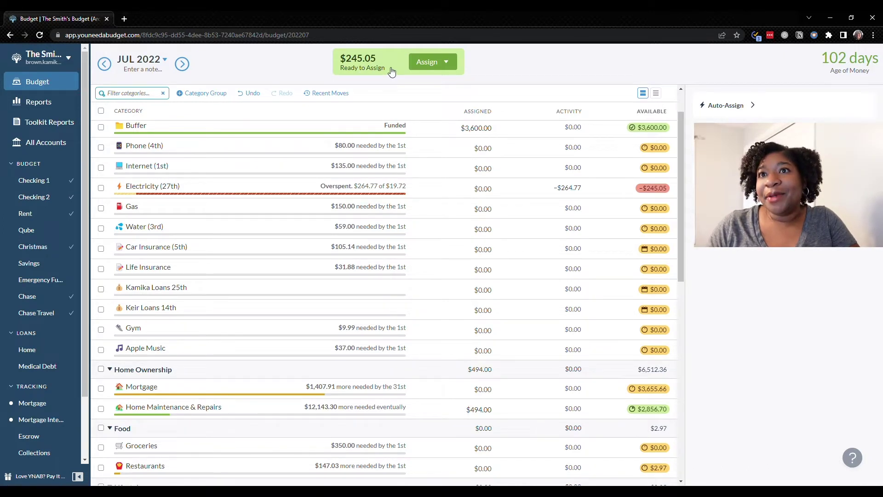
click(188, 66)
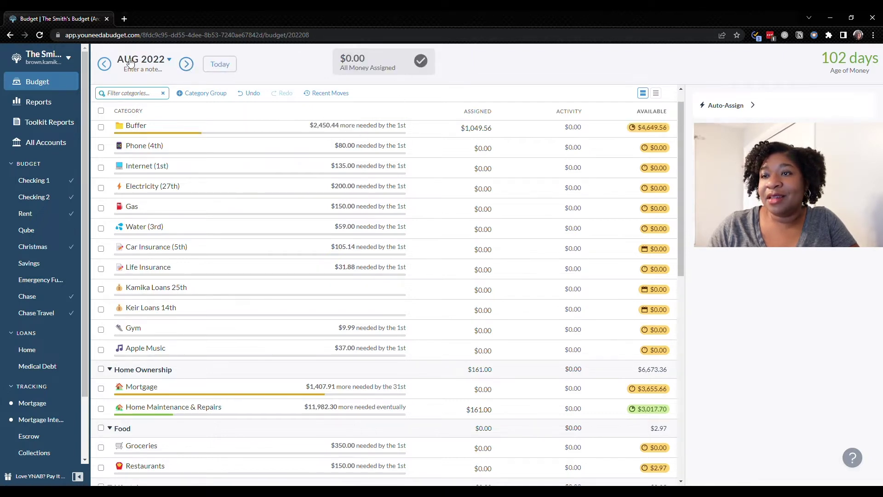
click(106, 66)
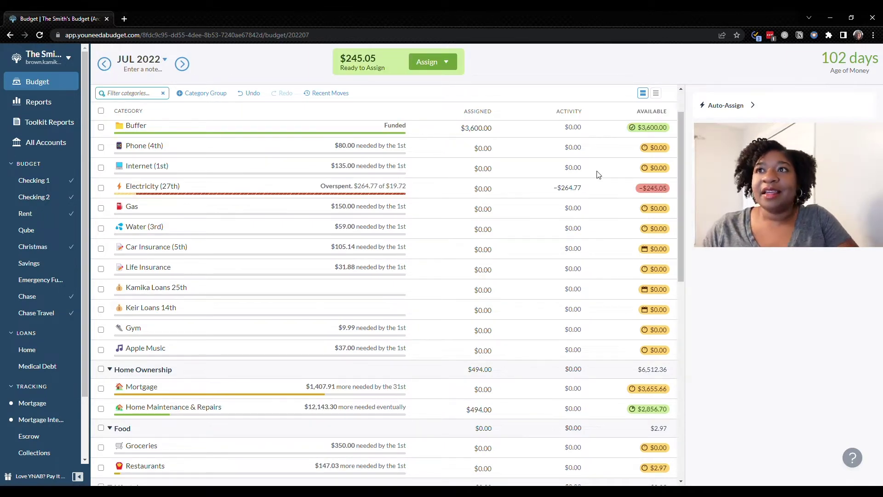
click(547, 133)
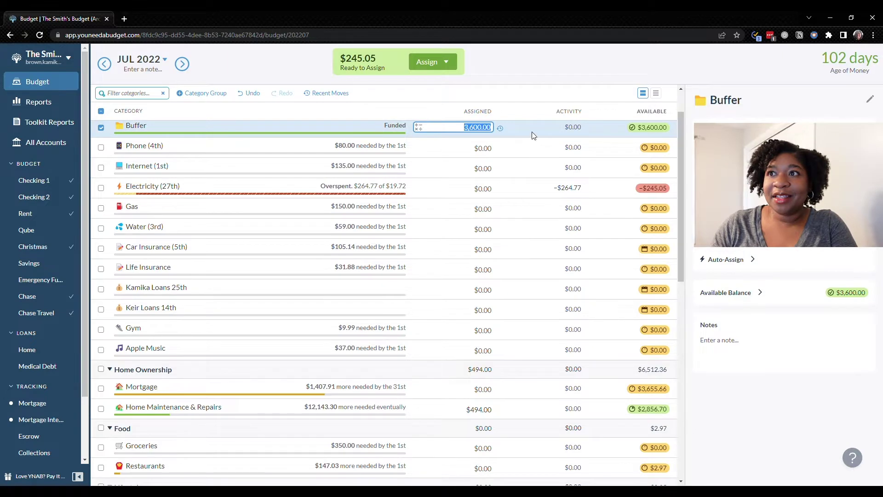
Zero out Buffer's assignment and auto-fund Phone (4th) with $80.00 and Internet (1st) with $135.00.
text(0)
key(Return)
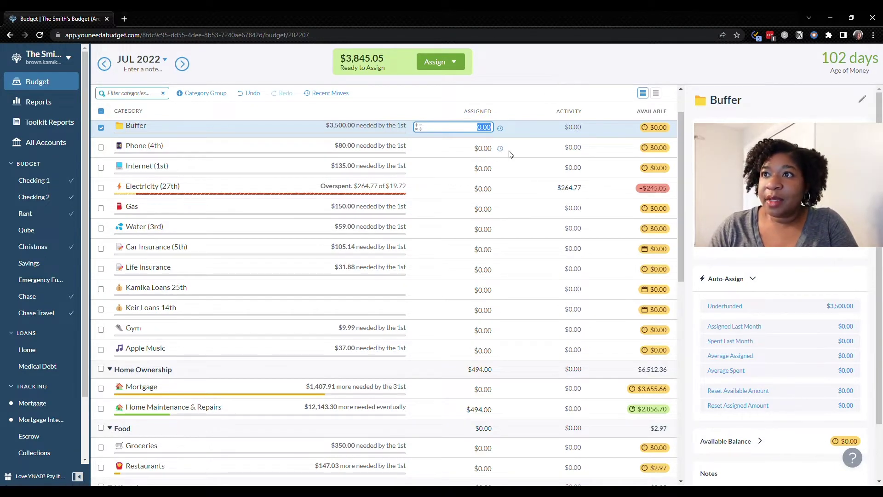
click(484, 154)
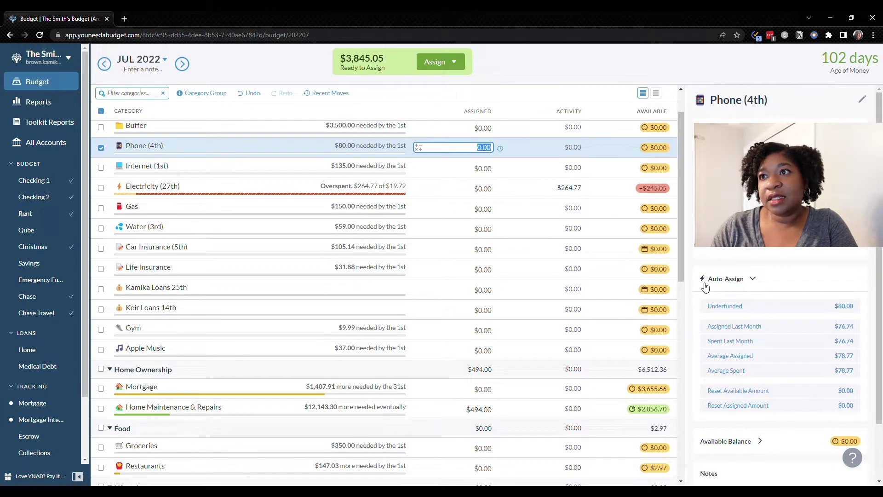
click(748, 306)
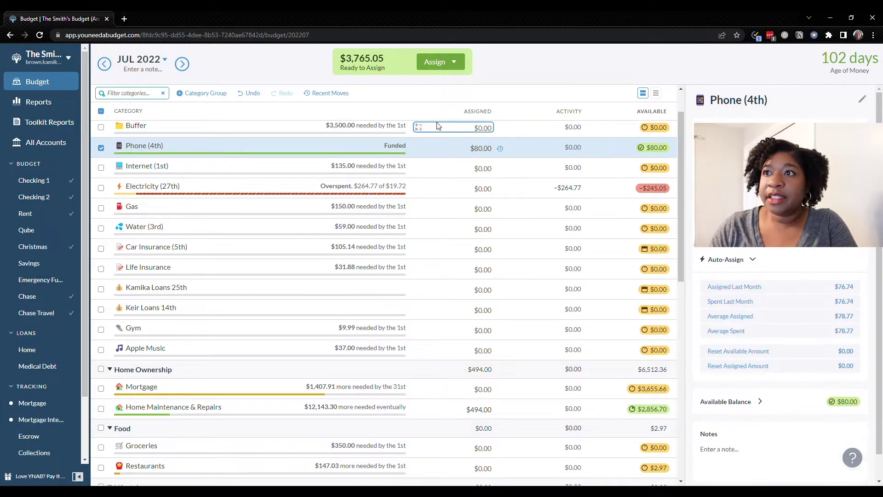
click(483, 171)
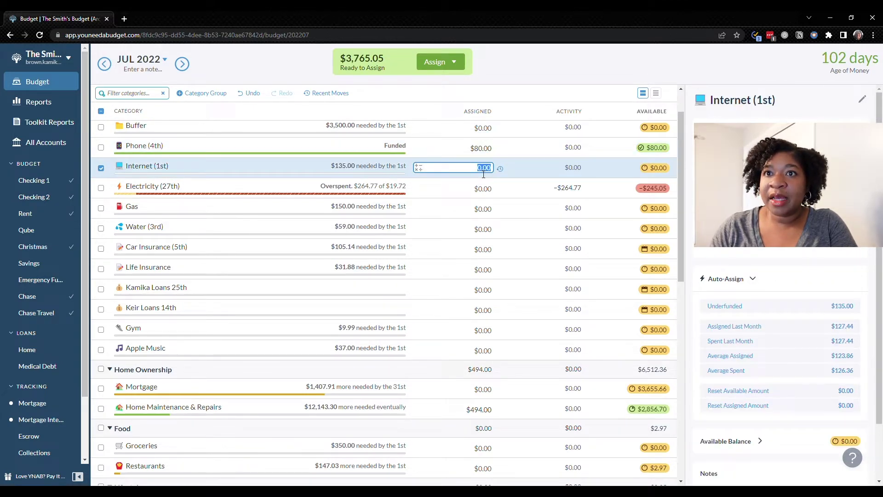
click(730, 307)
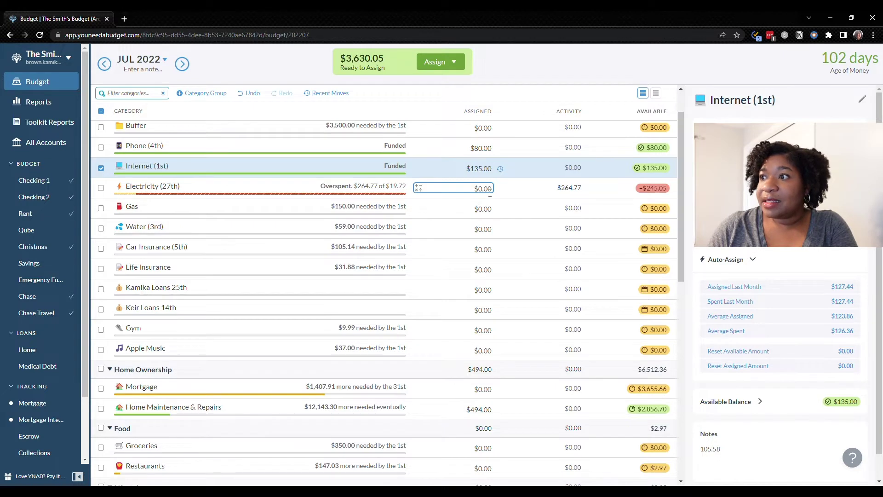
click(490, 193)
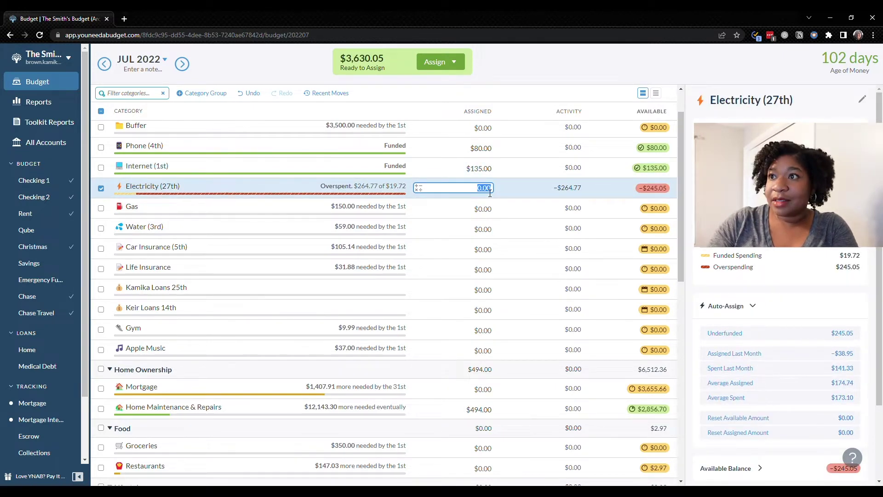
Cover Electricity (27th) with $264.77 in July and add +245.05 to August's Buffer, reaching 1,294.61.
text(264)
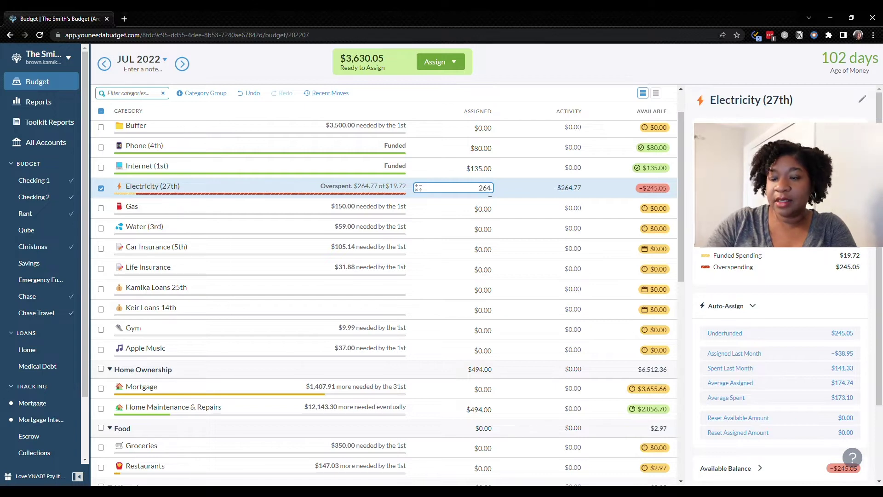
text(.77)
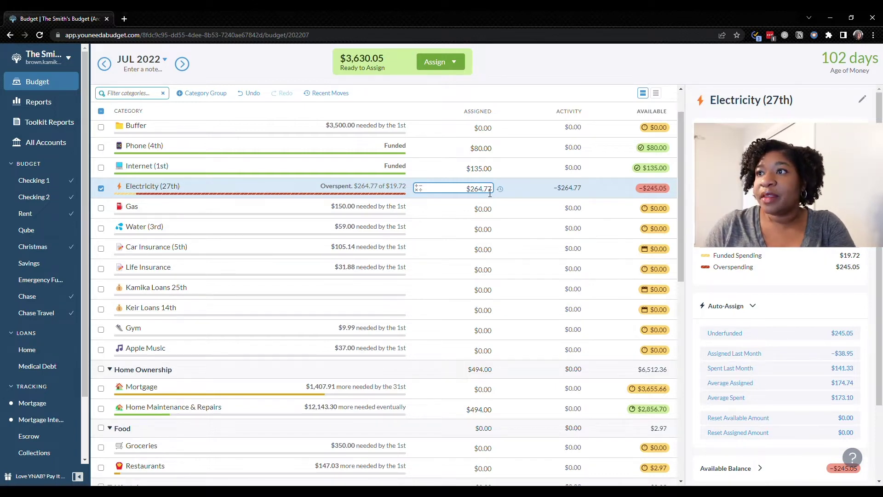
key(Return)
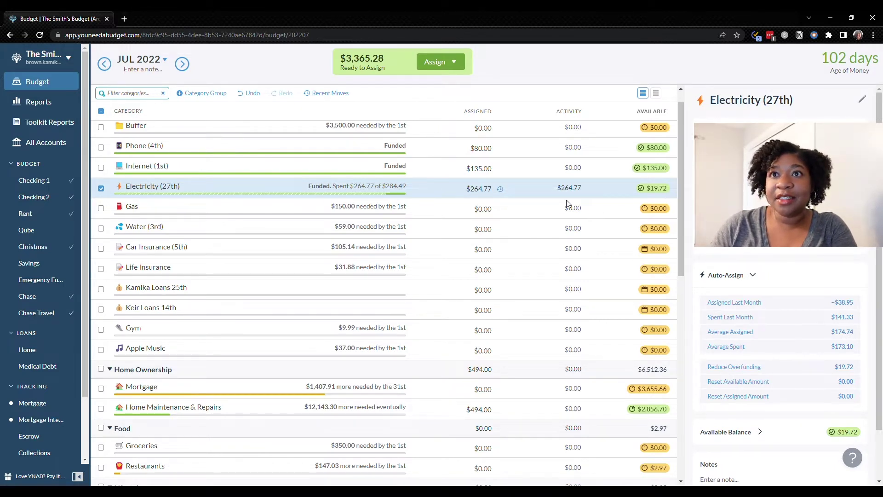
click(182, 67)
click(524, 125)
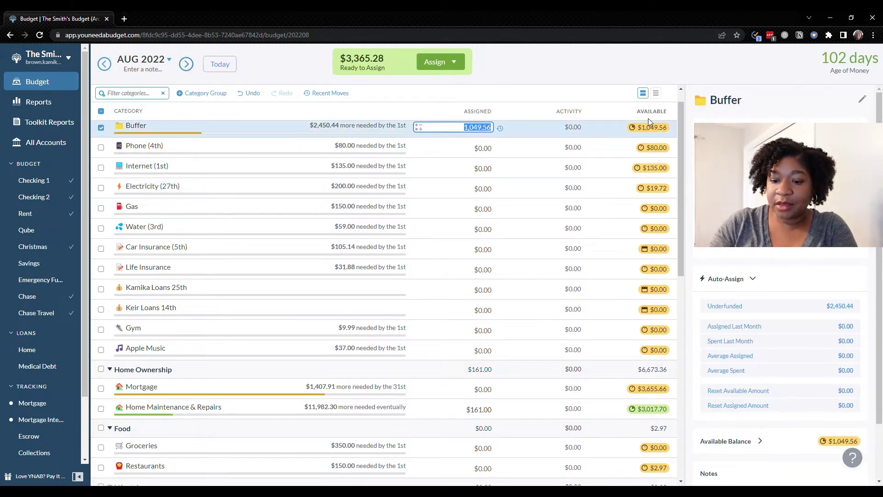
text(+245.05)
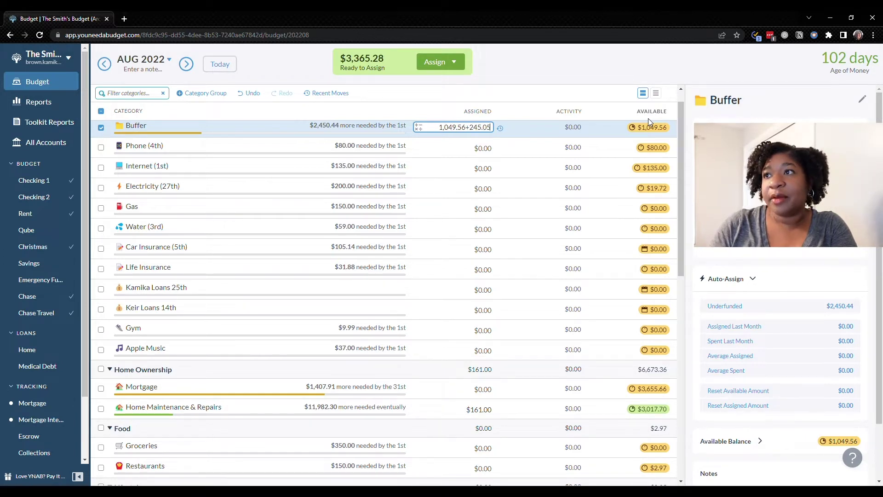
key(Return)
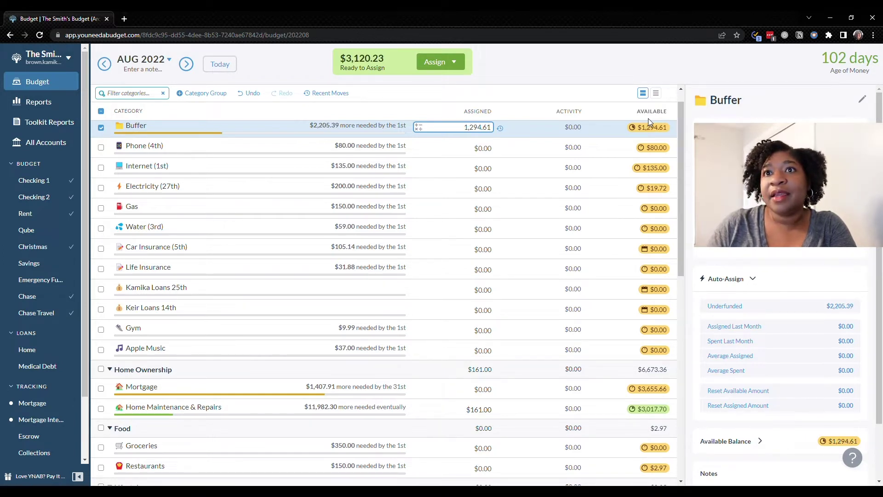
click(105, 64)
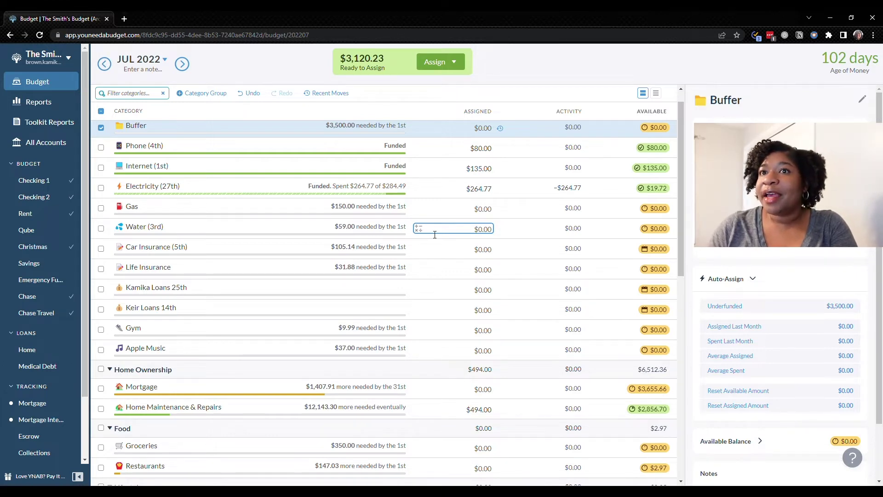
Assign $150.00 to Gas.
key(Up)
key(Up)
key(Up)
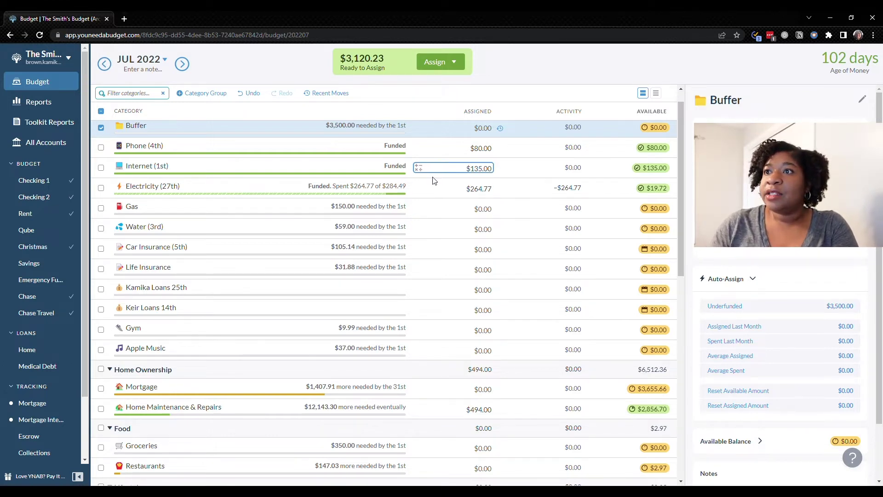
scroll(437, 182, down, 2)
scroll(437, 182, up, 1)
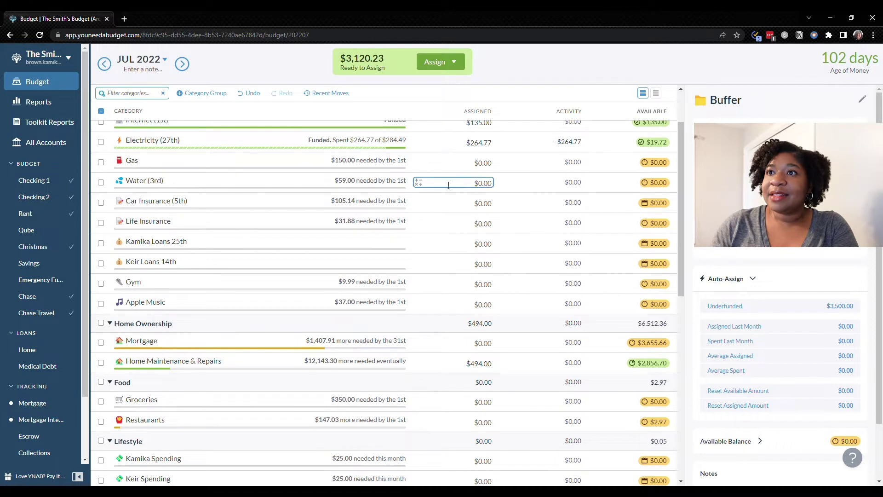
click(479, 163)
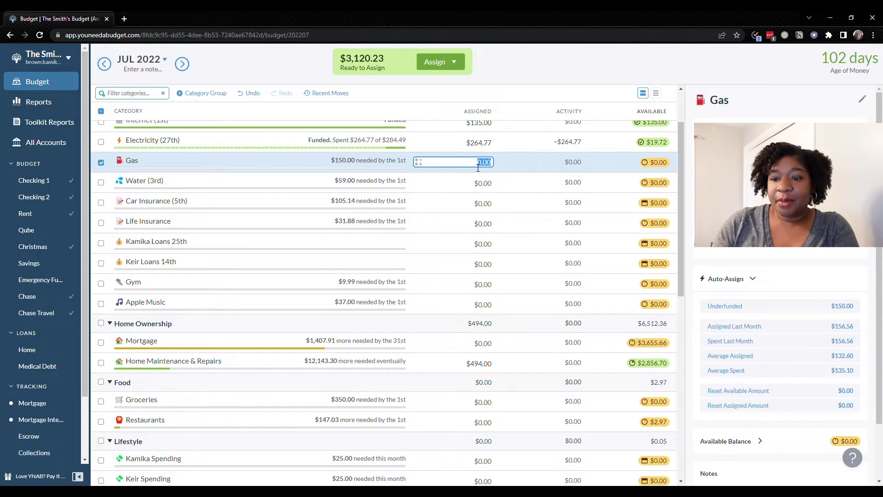
text(150)
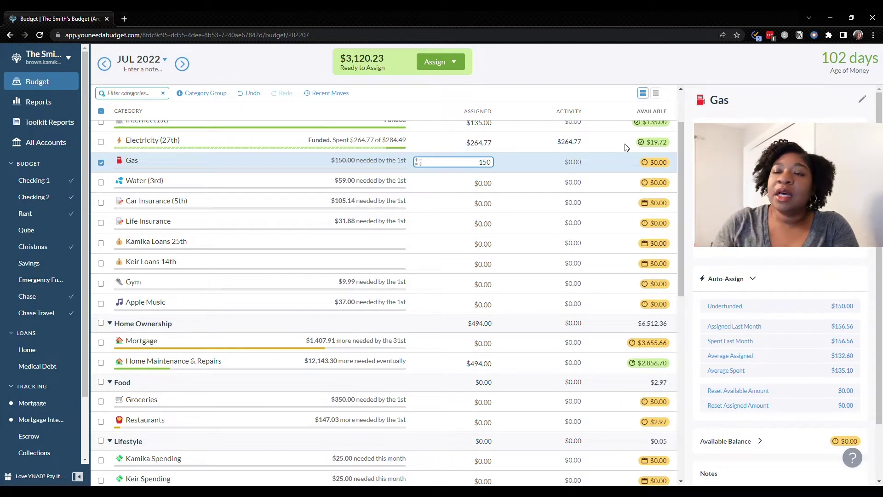
key(Return)
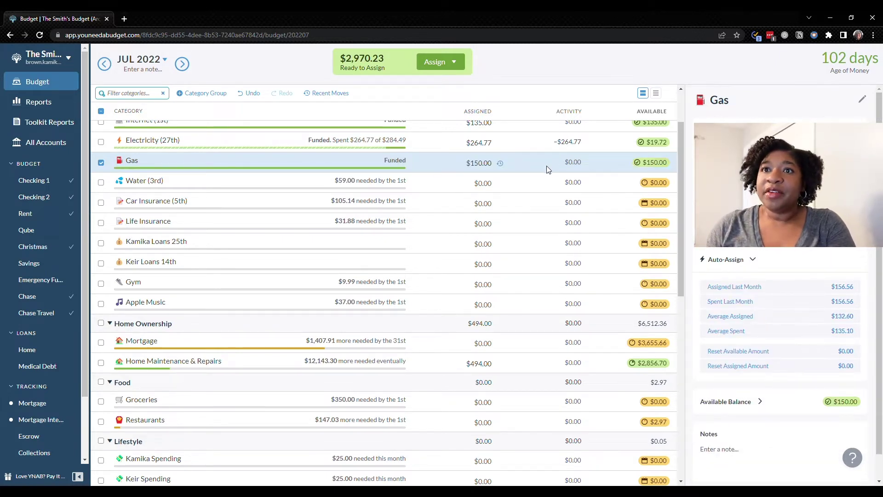
Assign $61.00 to Water (3rd).
click(463, 184)
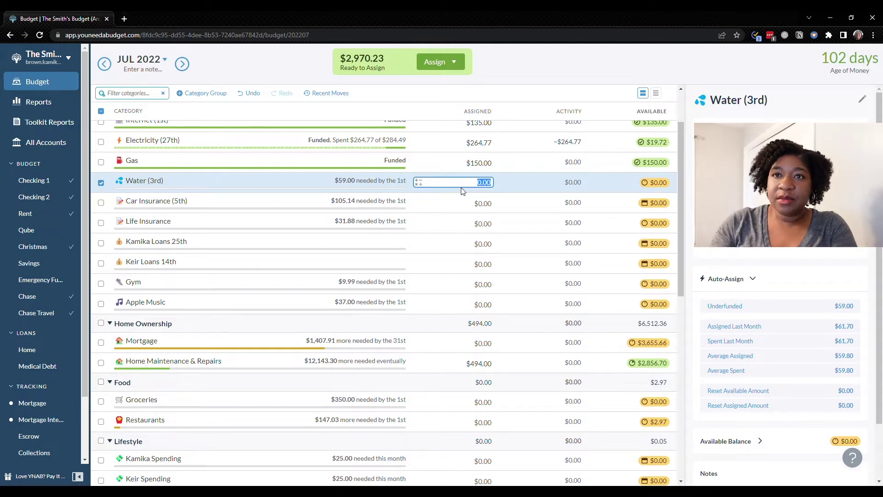
text(610)
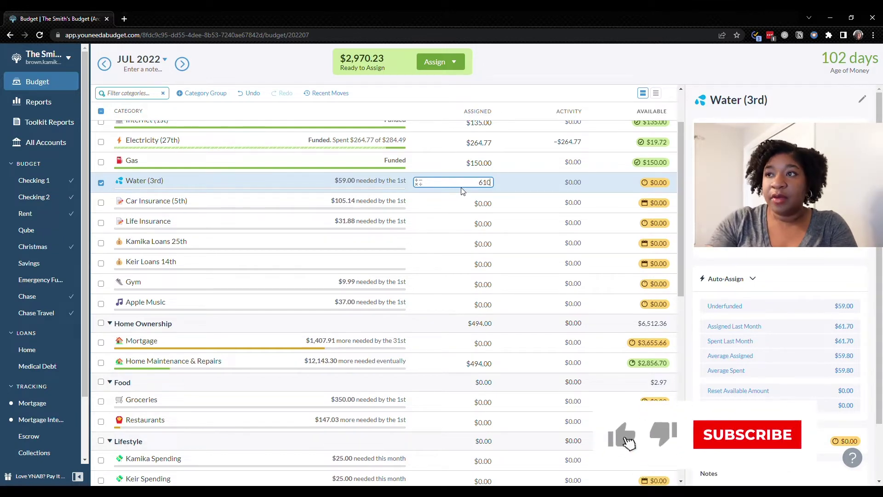
key(Return)
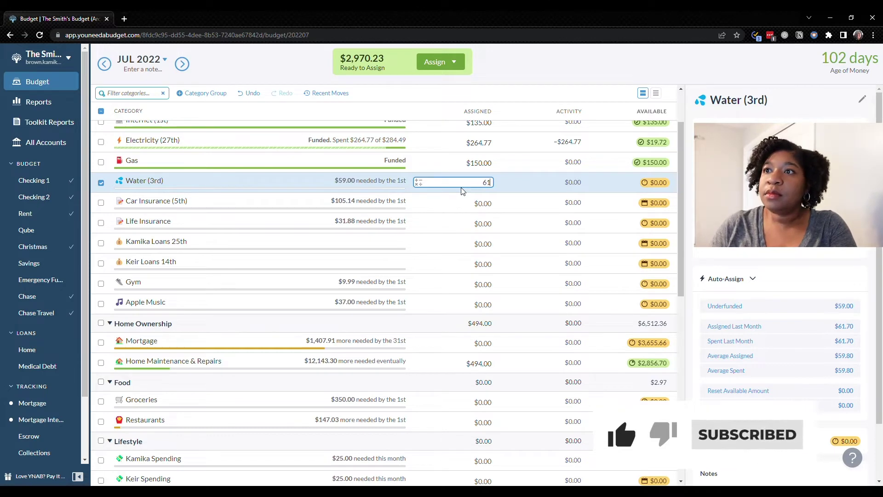
click(480, 205)
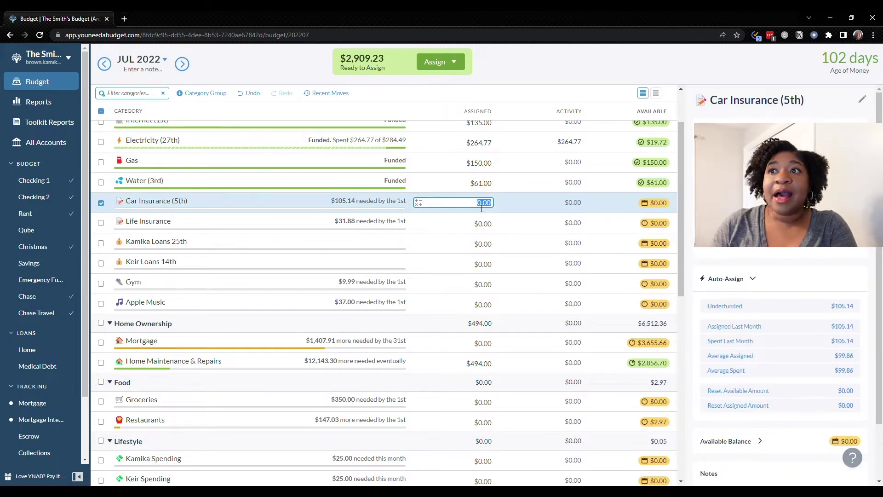
Auto-fund Car Insurance (5th) with $105.14 and fill Life Insurance to its $31.88 target.
click(822, 307)
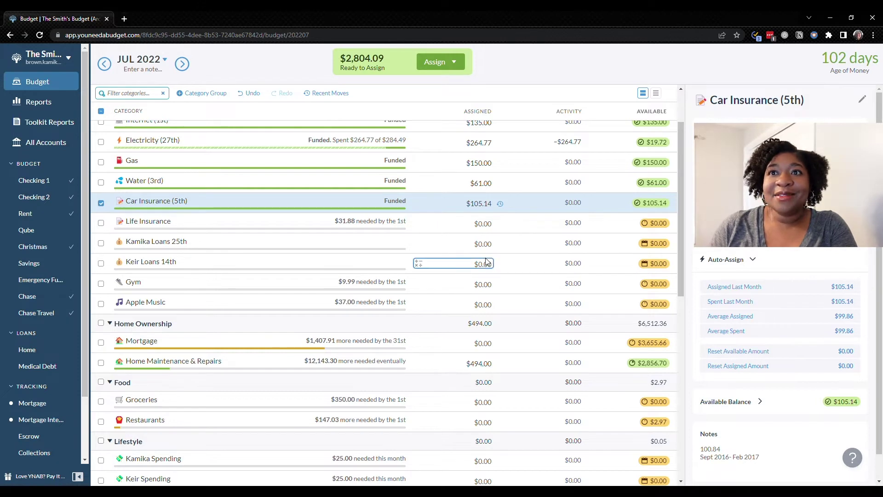
scroll(415, 227, down, 2)
scroll(416, 232, up, 1)
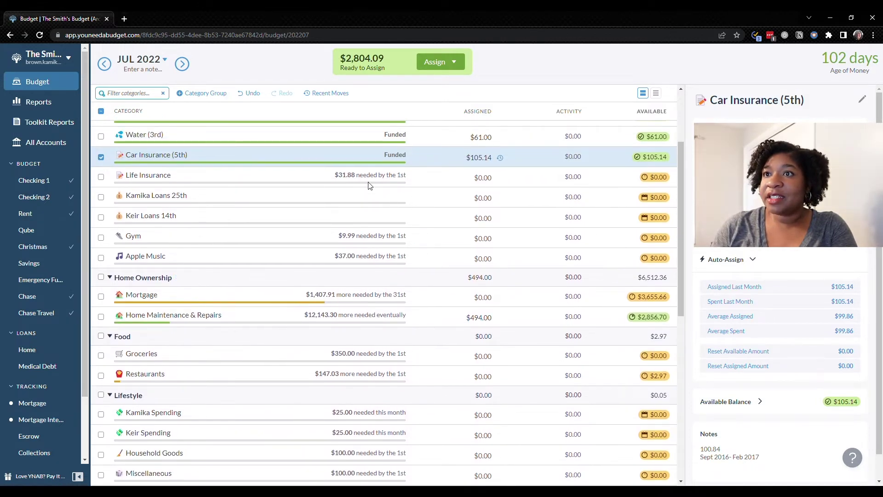
click(471, 179)
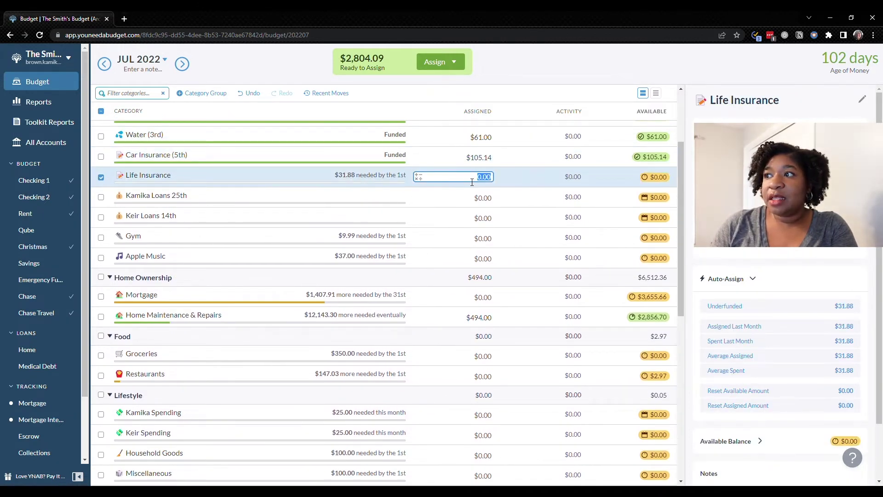
click(814, 305)
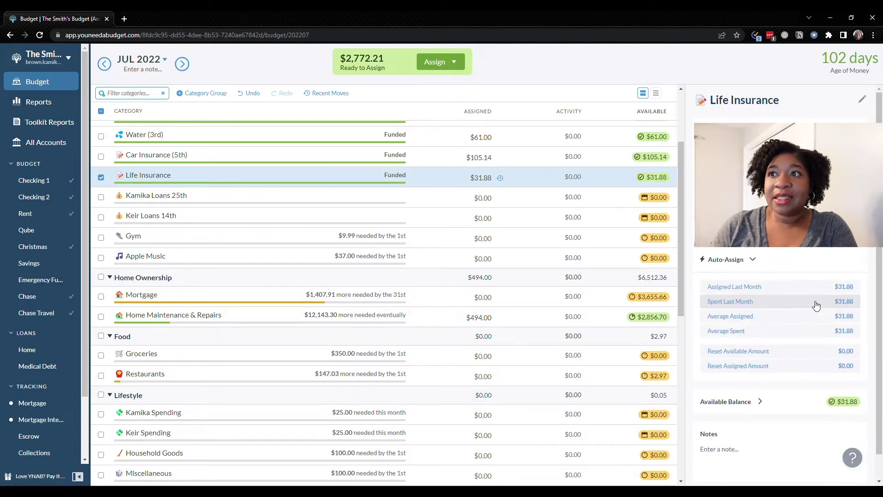
Add $5.00 to Life Insurance, bringing it to $36.88.
click(488, 178)
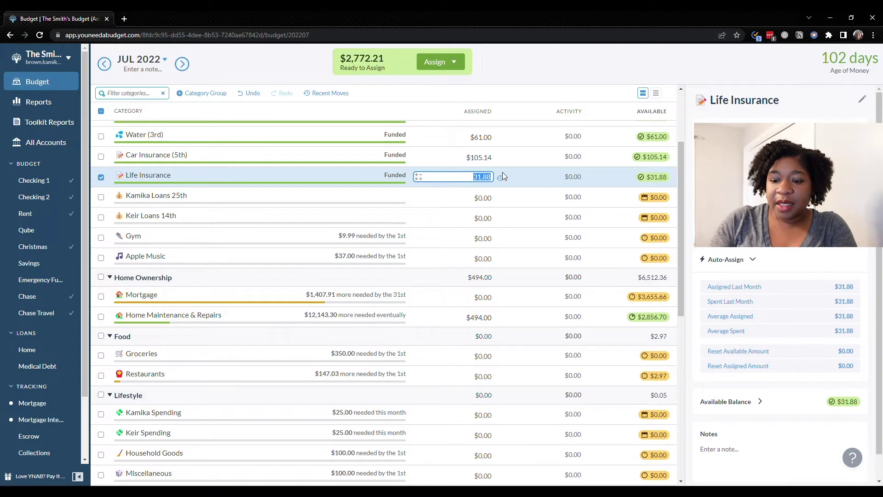
text(+5)
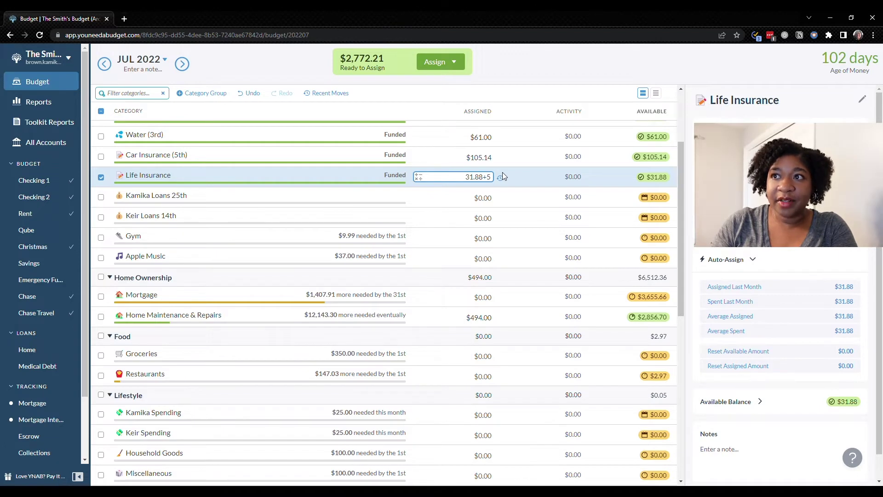
text(.00)
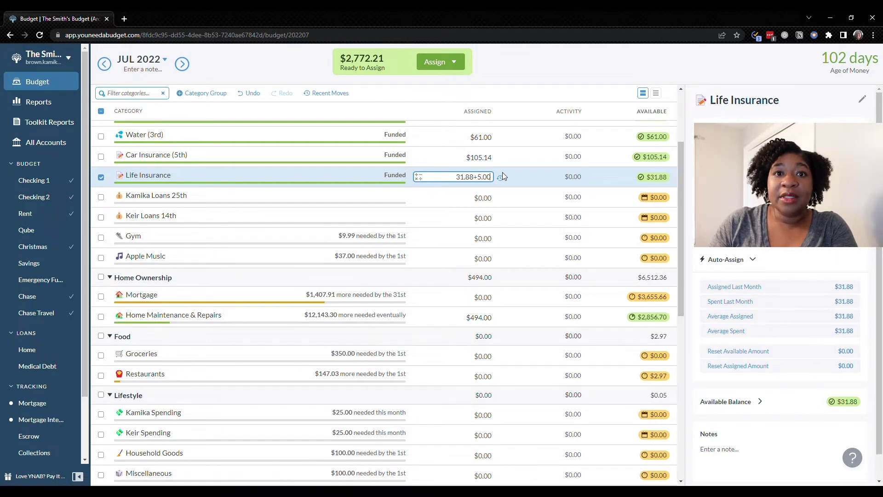
key(Return)
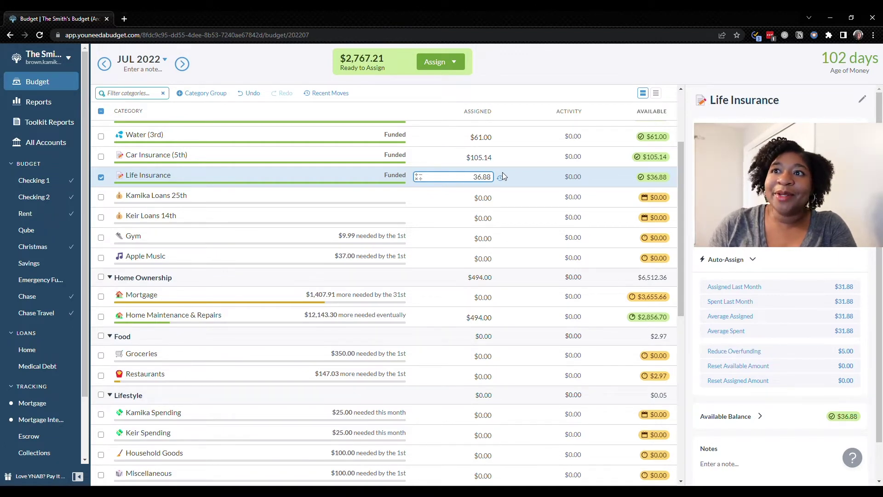
Assign $9.99 to Gym.
scroll(503, 173, down, 1)
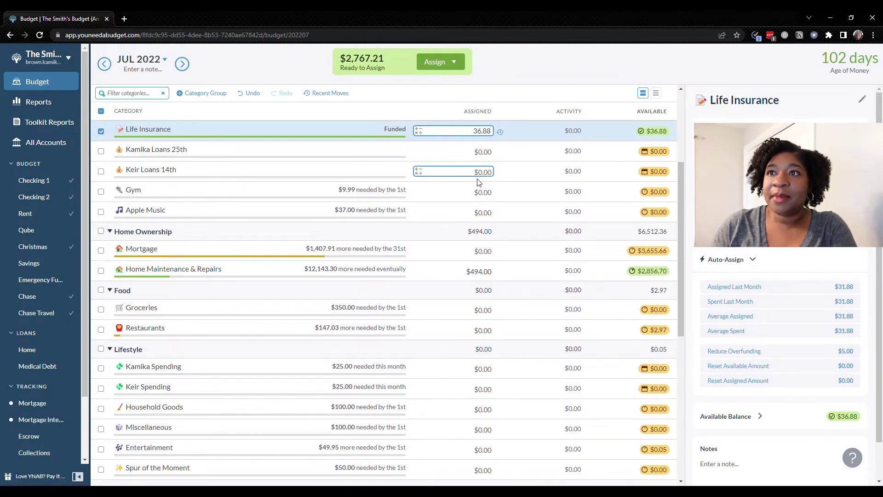
scroll(479, 177, down, 1)
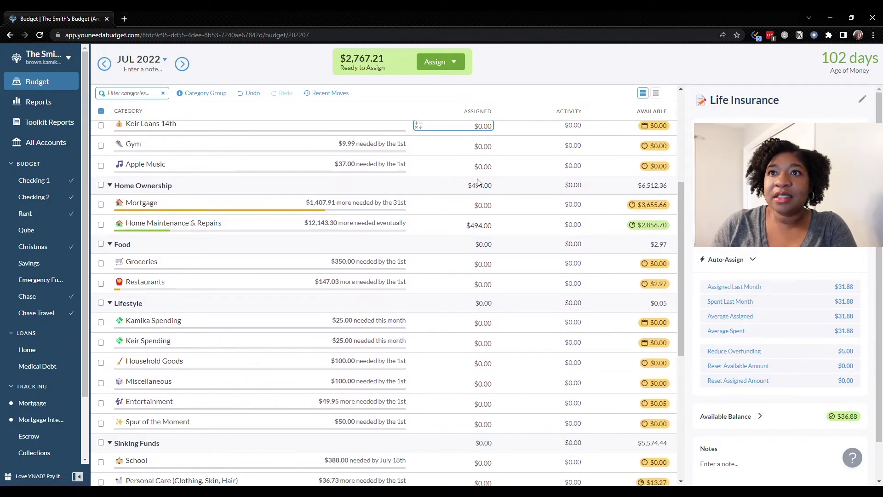
click(481, 150)
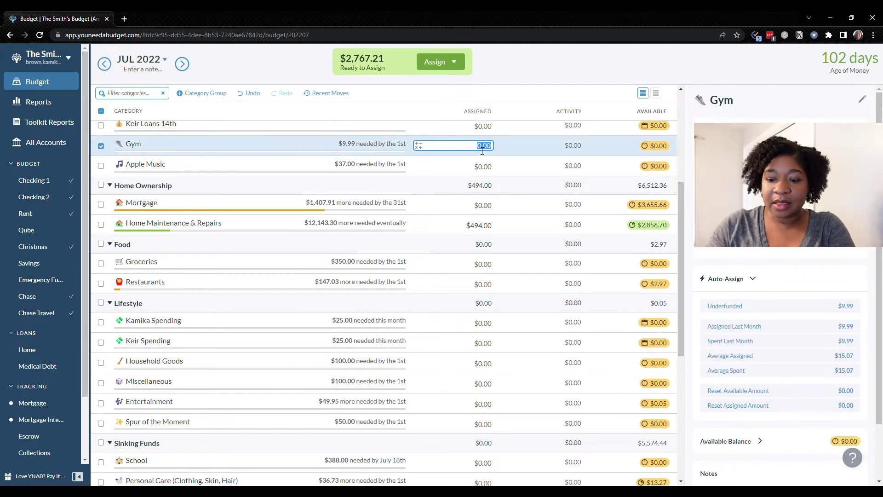
text(9.99)
key(Return)
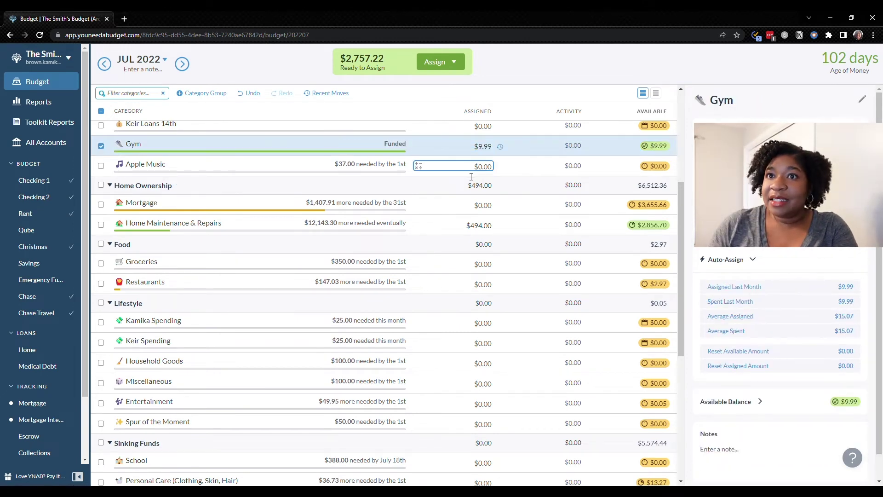
Auto-fund Apple Music up to its $37.00 target.
click(471, 174)
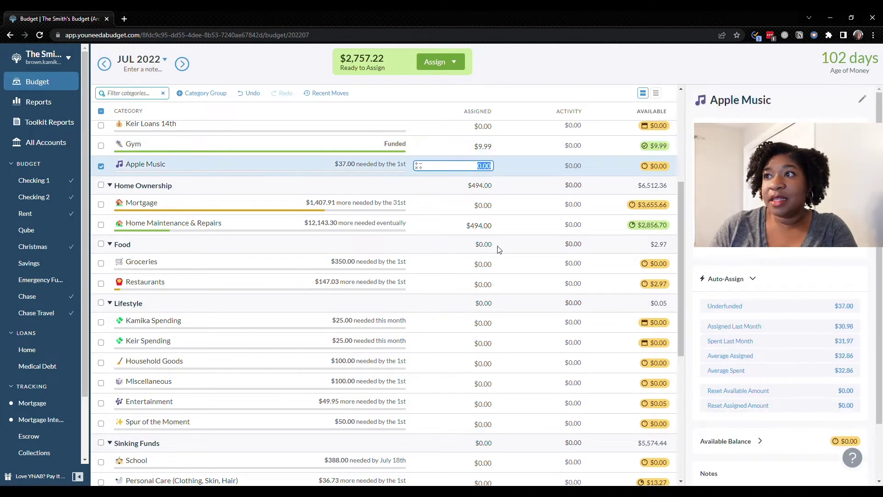
click(800, 307)
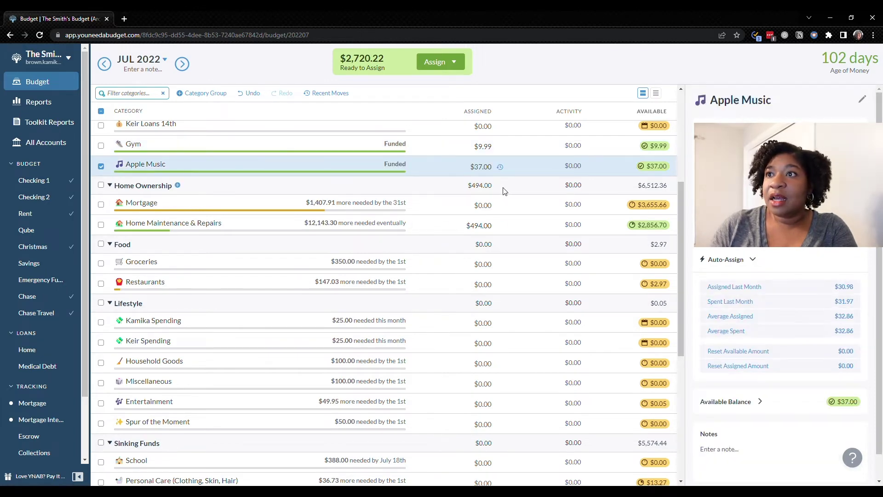
scroll(504, 188, down, 1)
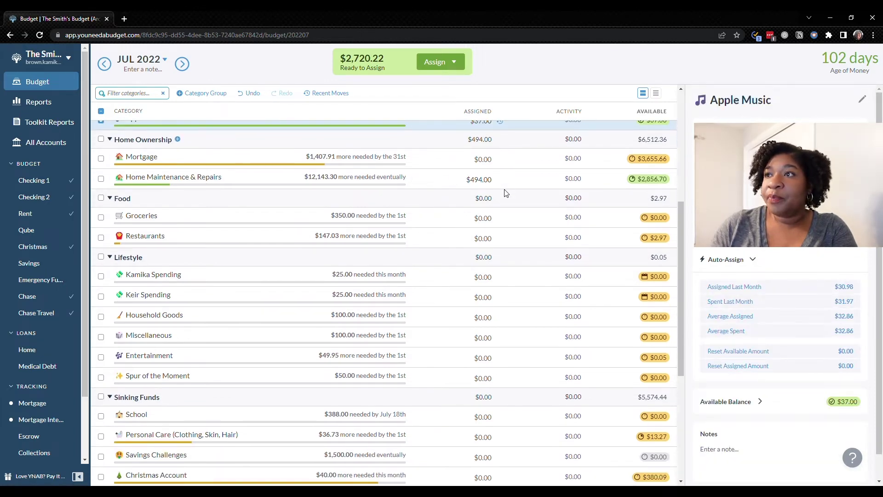
Assign $1,407.91 to Mortgage.
click(480, 158)
scroll(782, 207, down, 3)
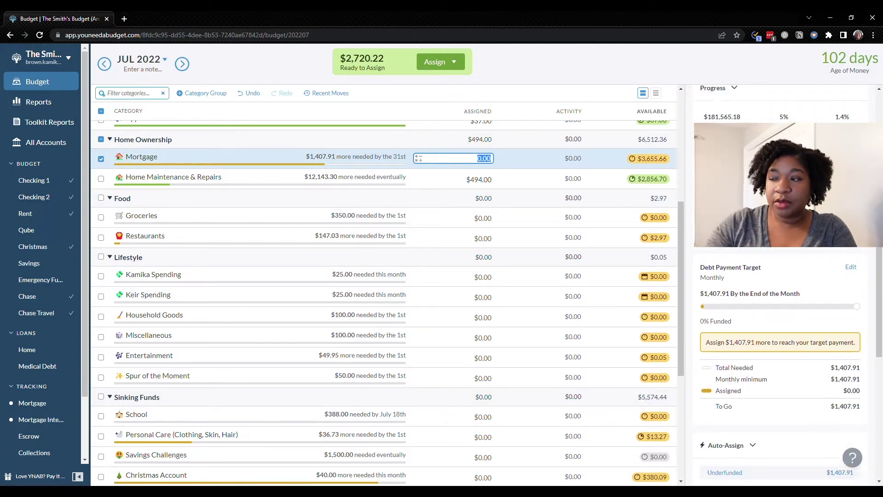
text(140)
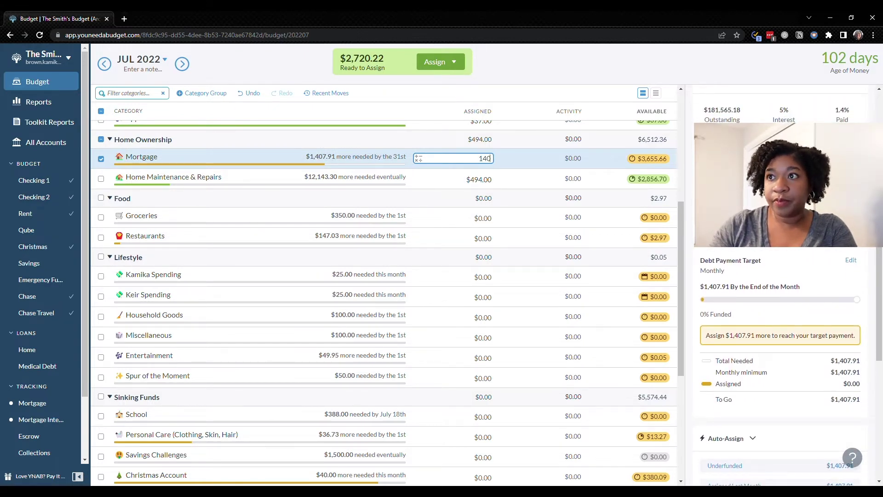
text(74)
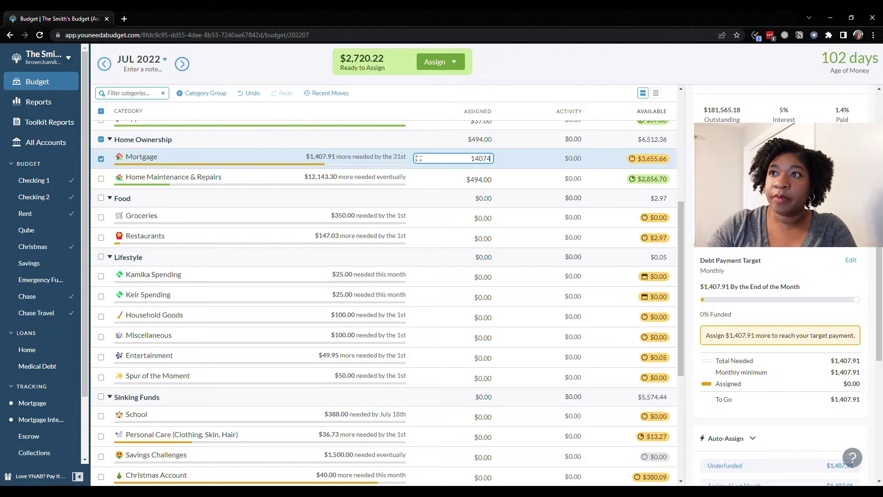
key(BackSpace)
text(.91)
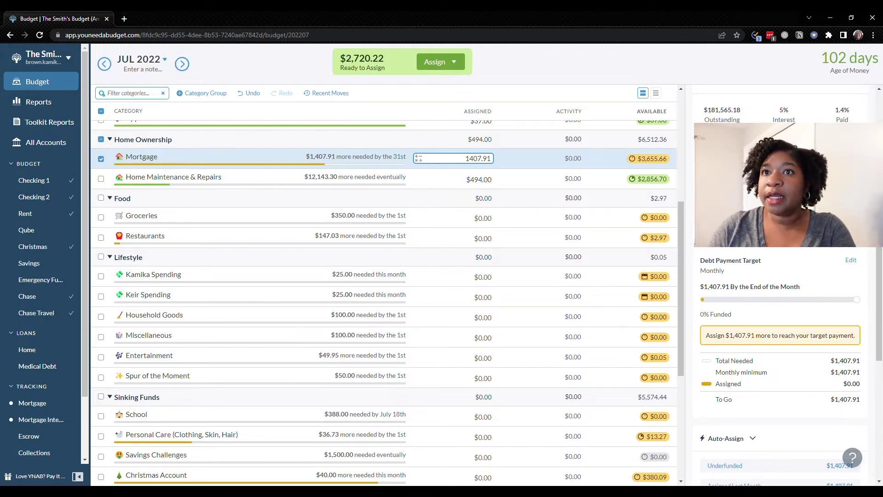
scroll(416, 179, down, 1)
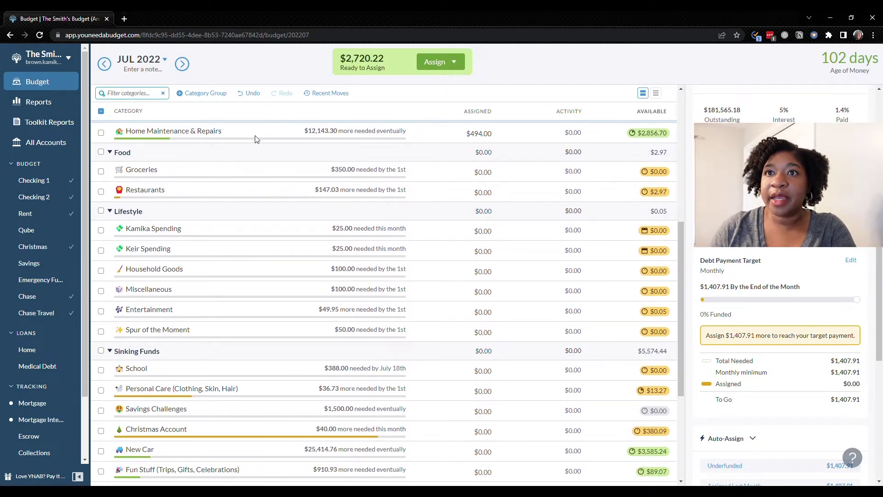
Auto-fund Groceries with $350.00 and Restaurants with $147.03.
click(479, 181)
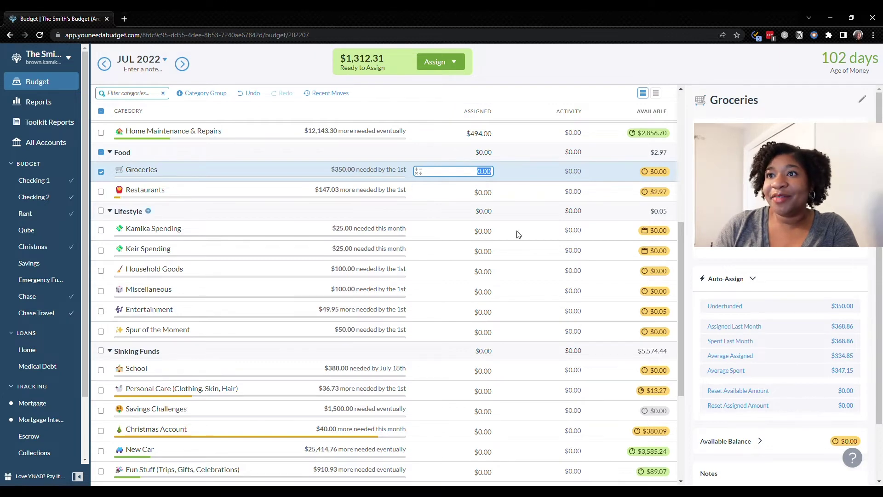
click(836, 306)
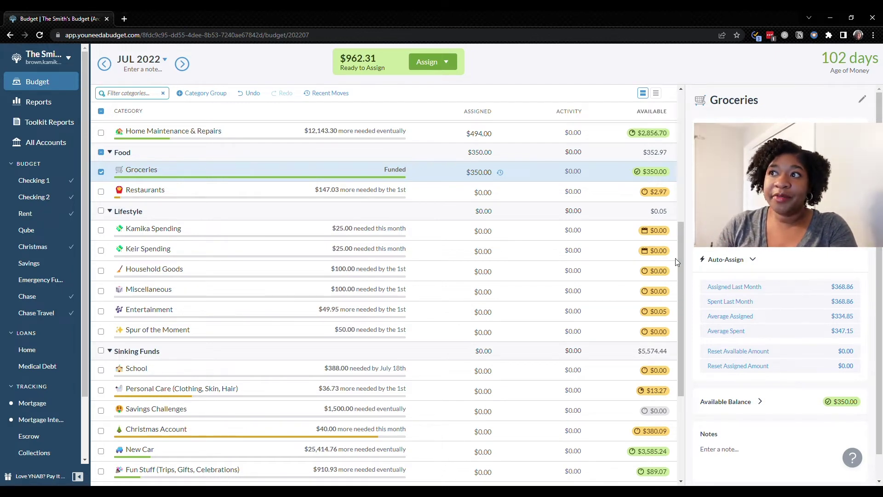
scroll(603, 290, down, 1)
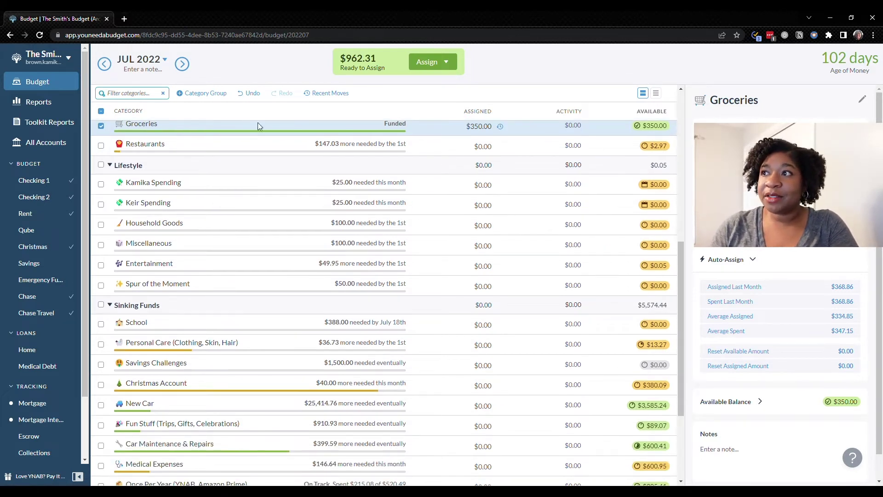
click(482, 146)
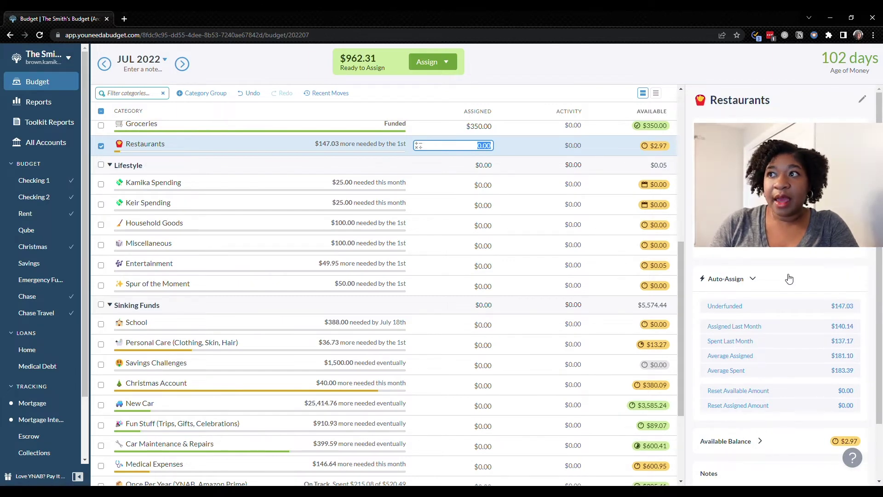
click(798, 305)
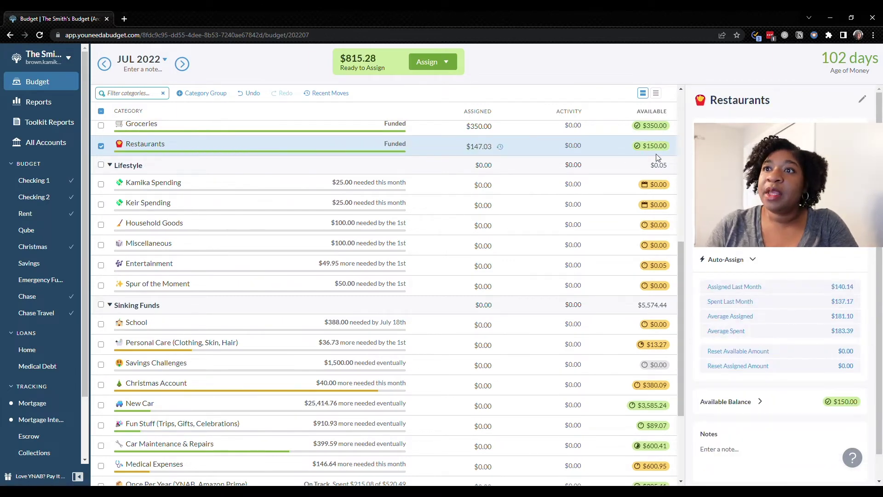
Assign $46.00 each to Kamika Spending and Keir Spending.
scroll(542, 227, down, 1)
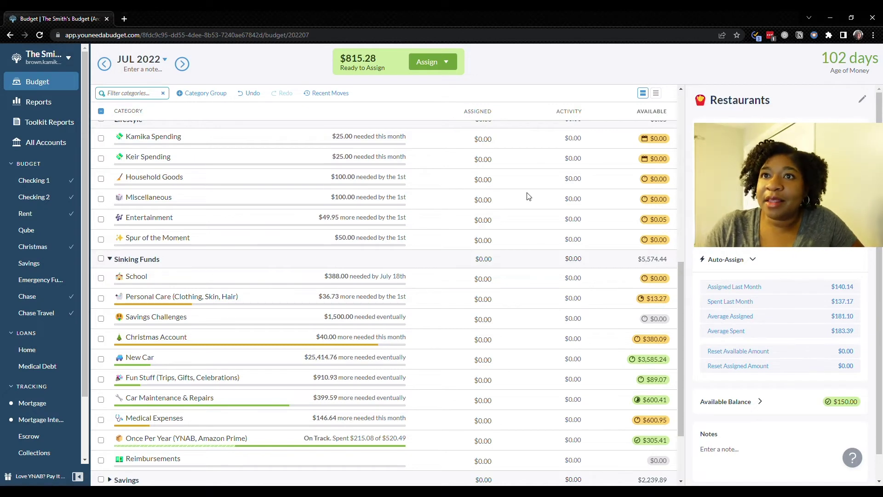
click(487, 140)
text(46)
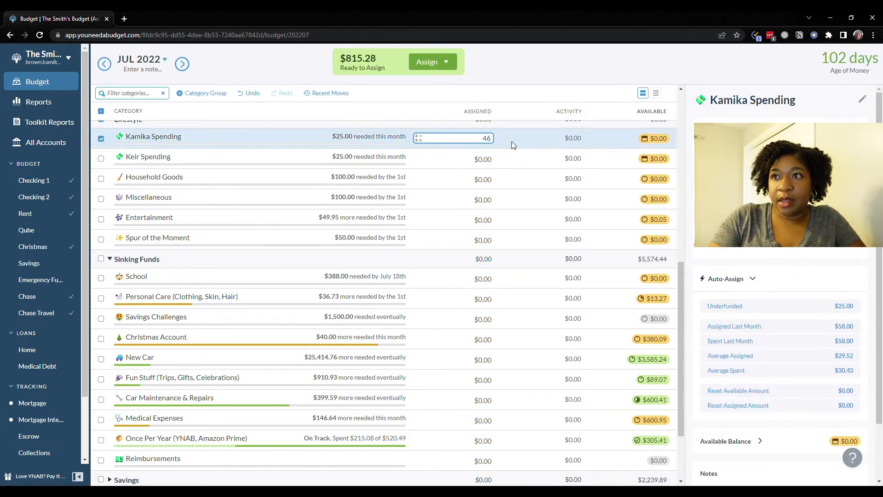
key(Return)
text(46)
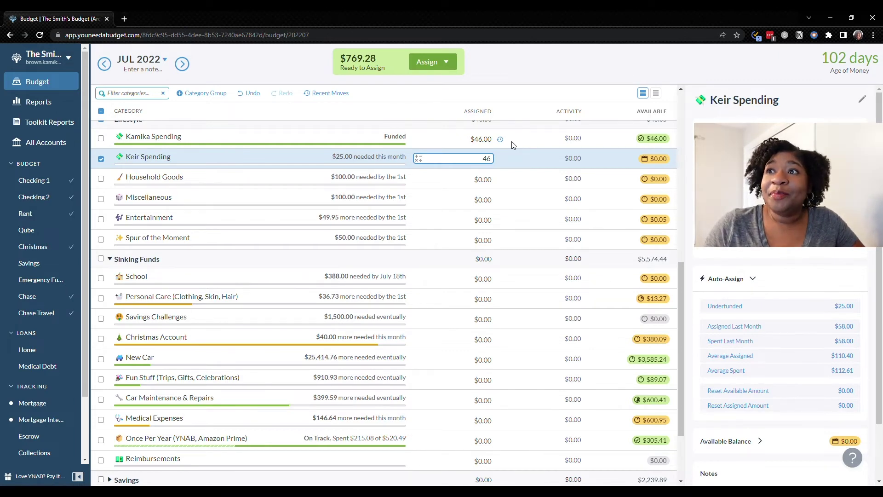
key(Return)
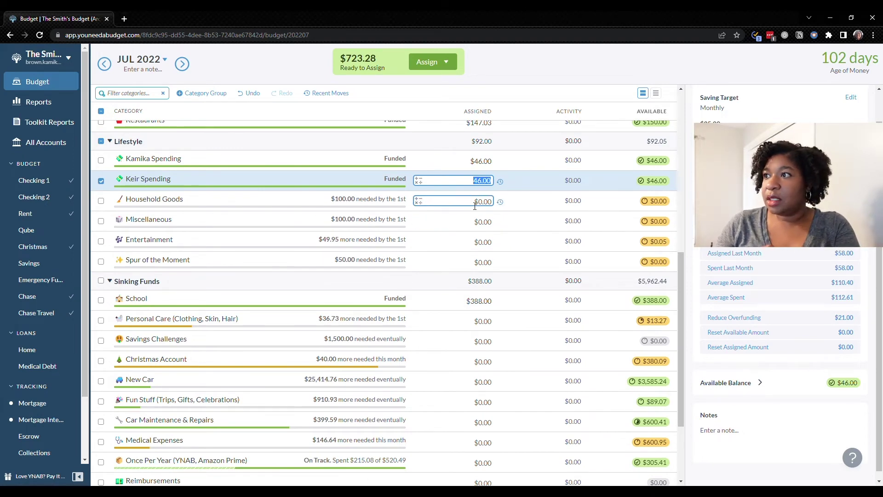
click(474, 205)
Auto-fund Household Goods $100.00, Miscellaneous $100.00, Entertainment $49.95 and Spur of the Moment $50.00.
click(784, 272)
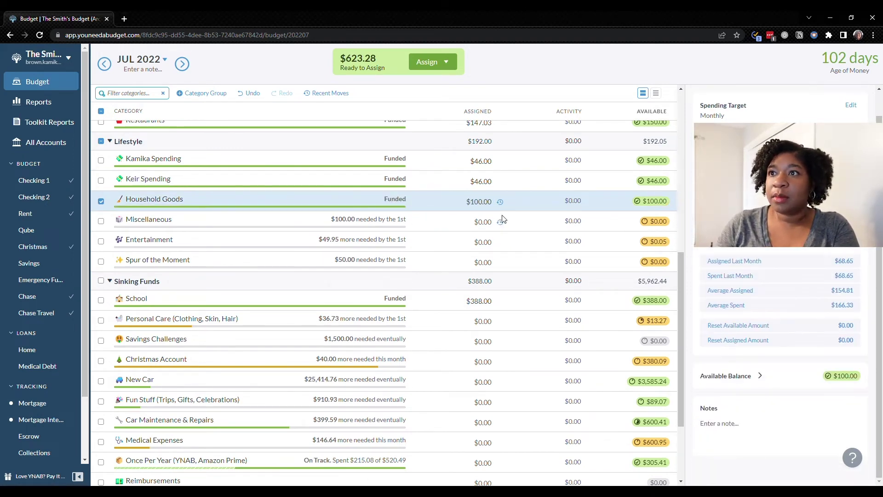
scroll(460, 214, down, 1)
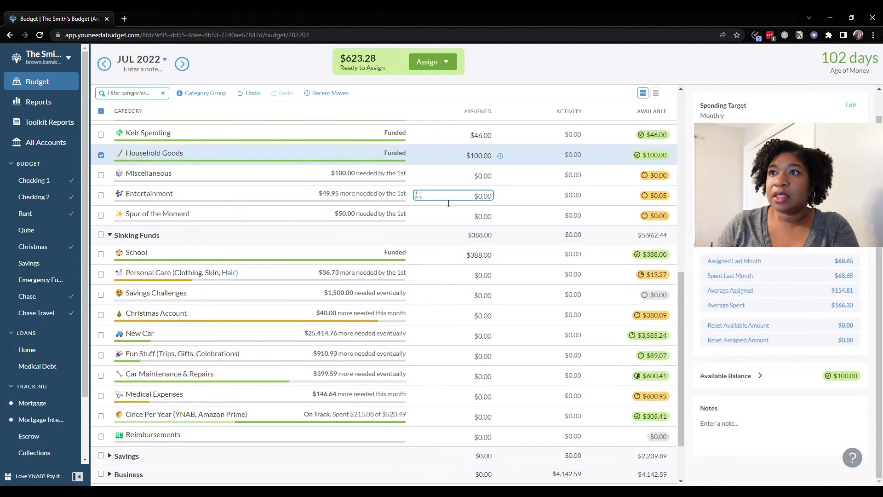
click(483, 179)
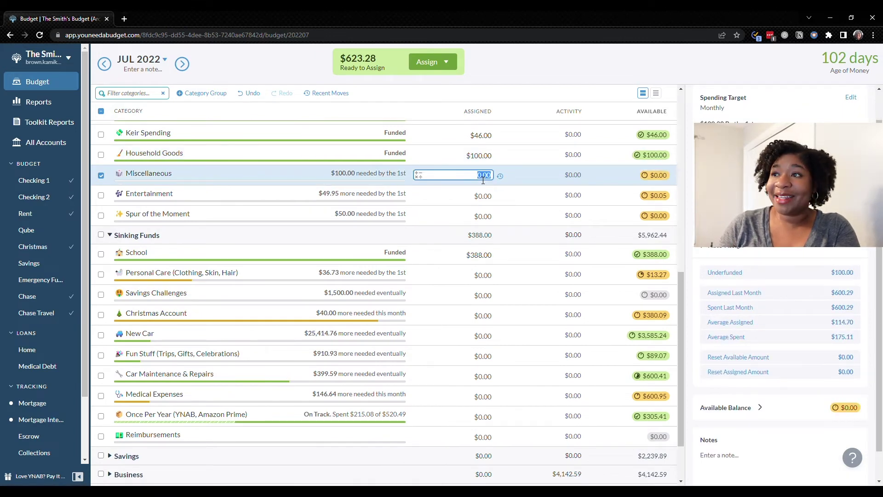
click(741, 273)
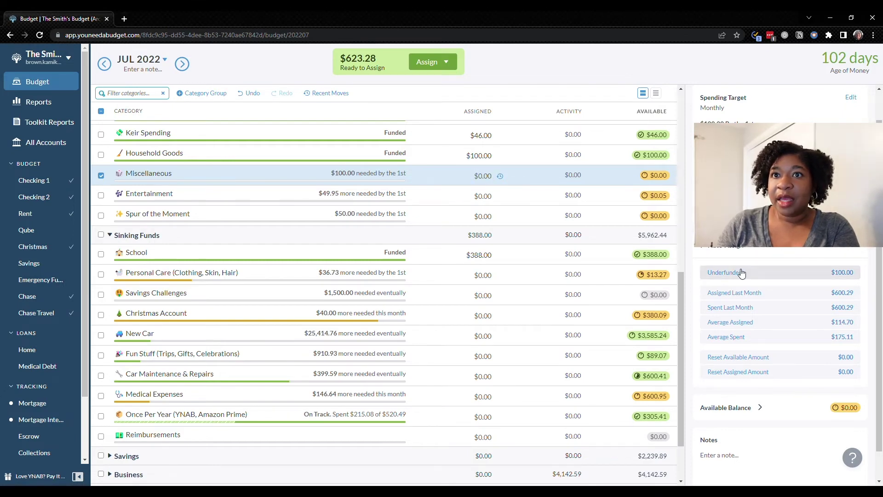
click(447, 202)
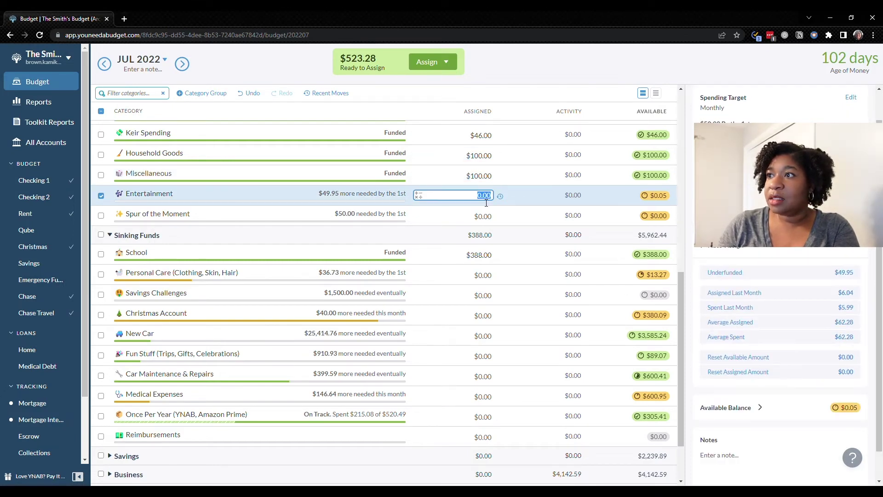
click(768, 276)
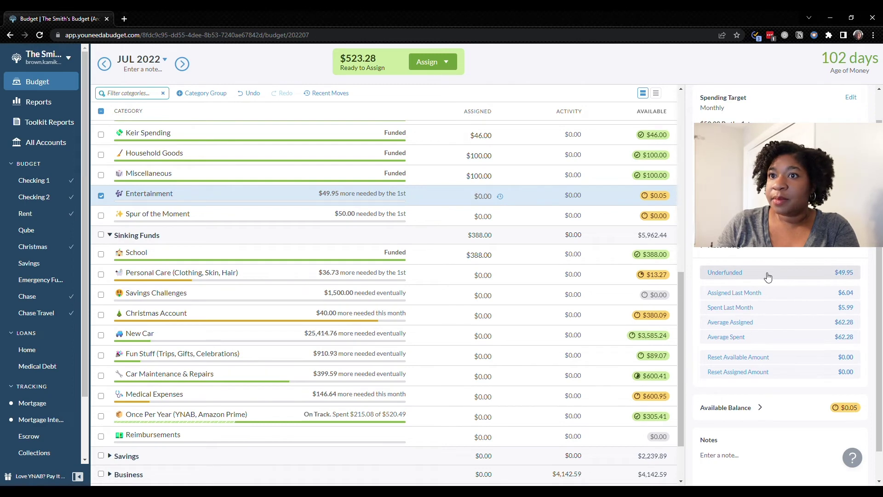
click(726, 273)
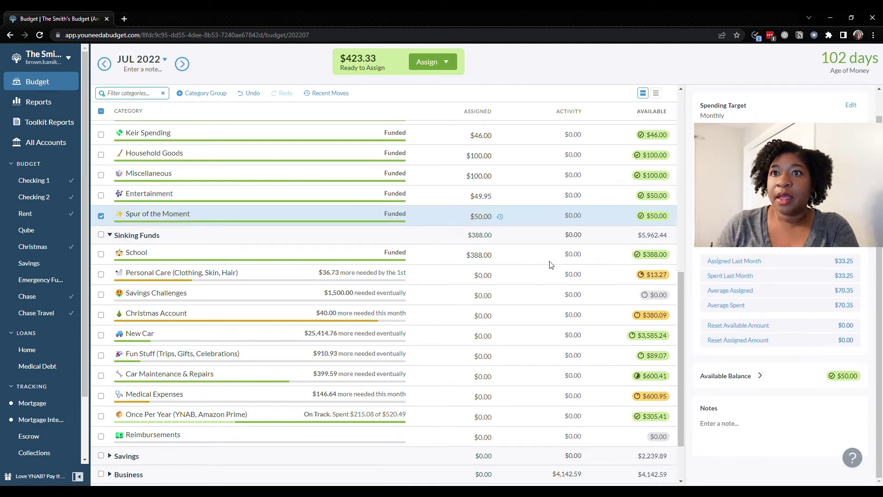
scroll(550, 265, down, 2)
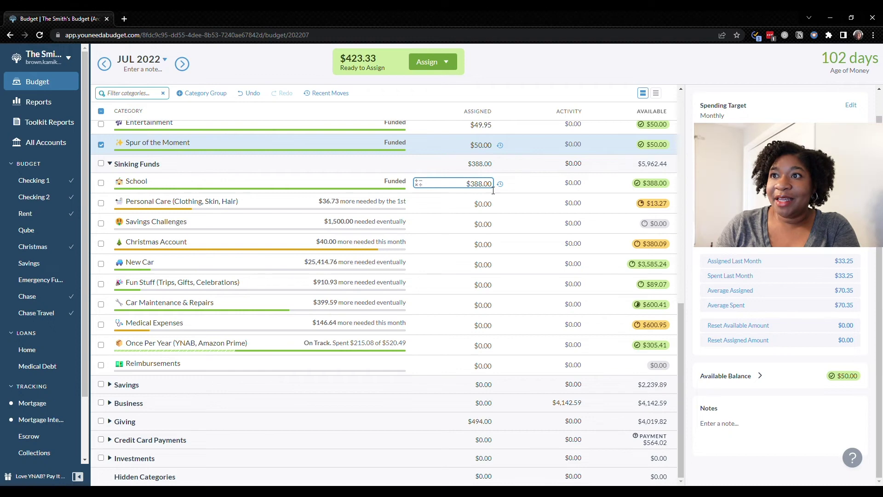
Assign $36.73 to Personal Care and $60.00 to Christmas Account.
click(493, 204)
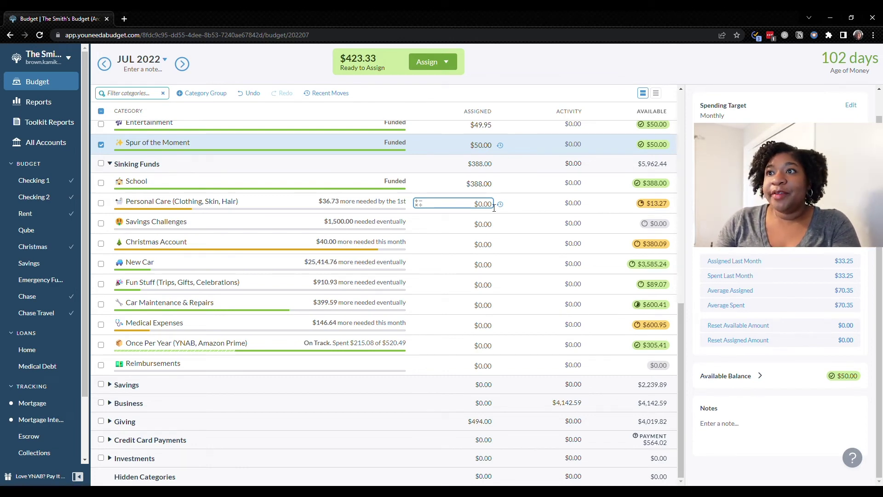
click(494, 207)
text(36.73)
key(Return)
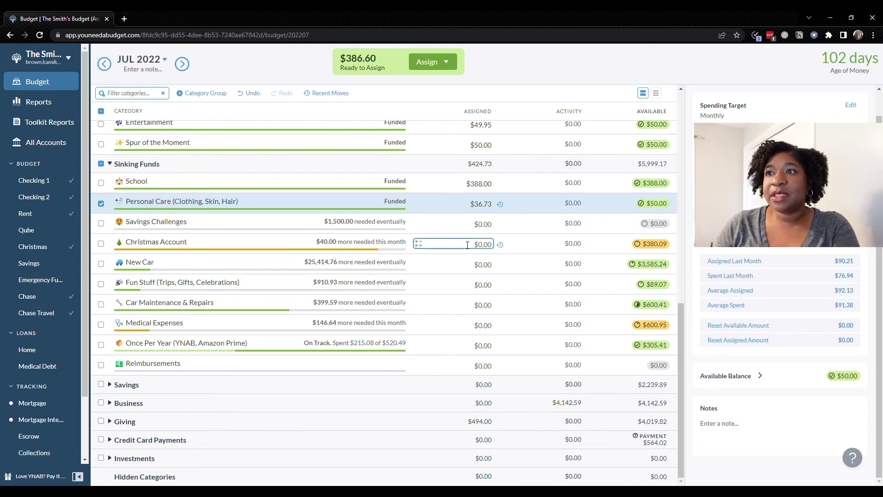
click(487, 249)
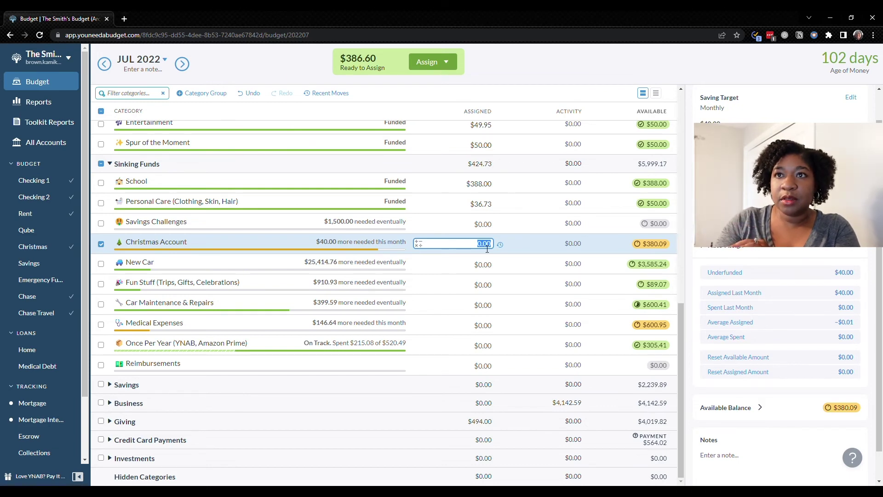
text(60)
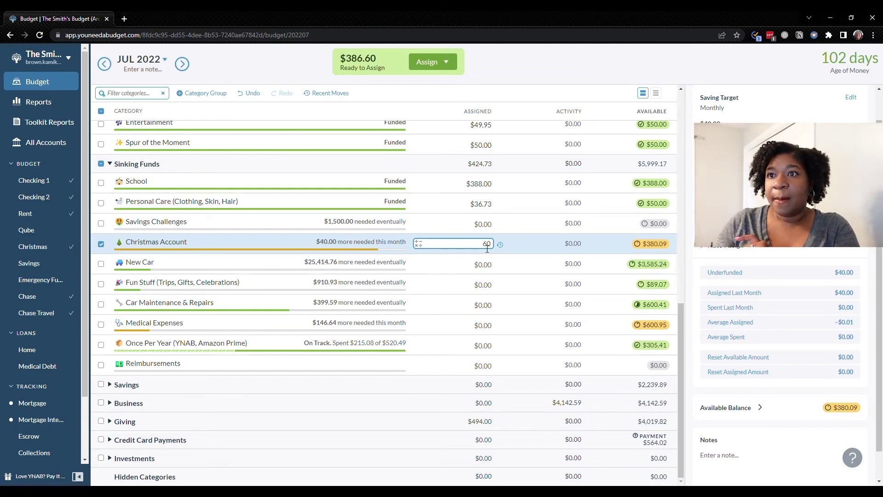
key(Return)
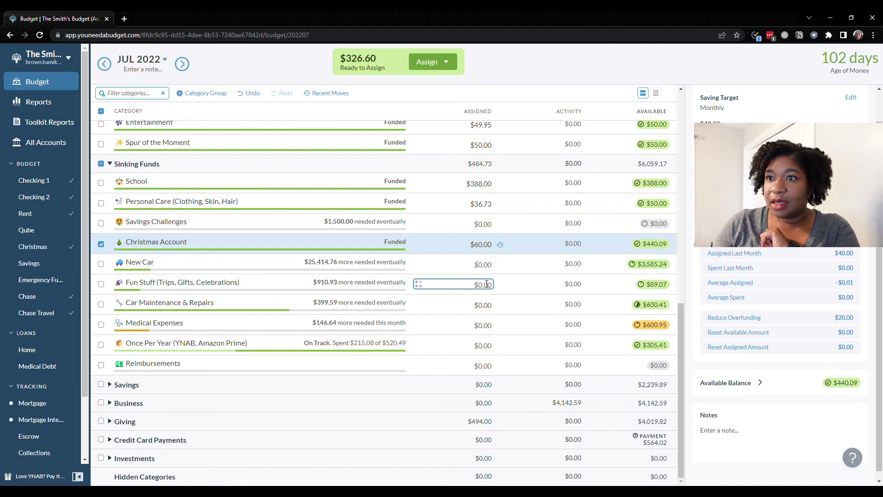
Assign $150.00 to Medical Expenses.
click(490, 351)
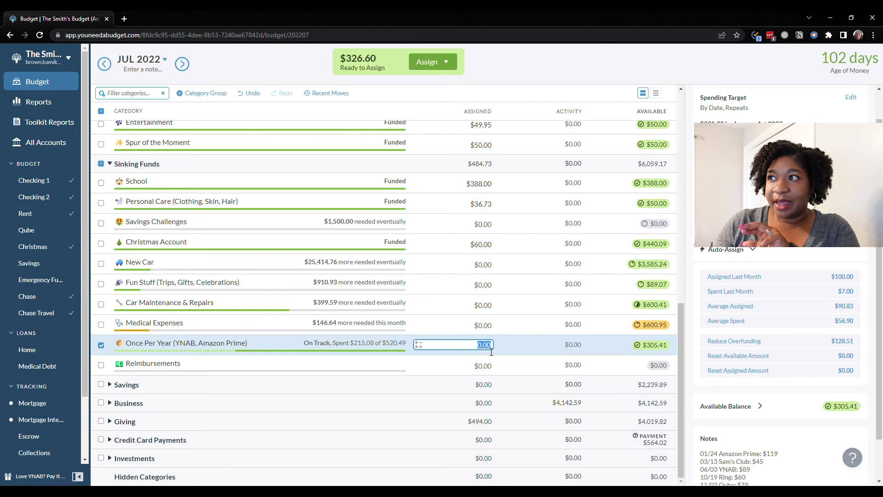
click(471, 331)
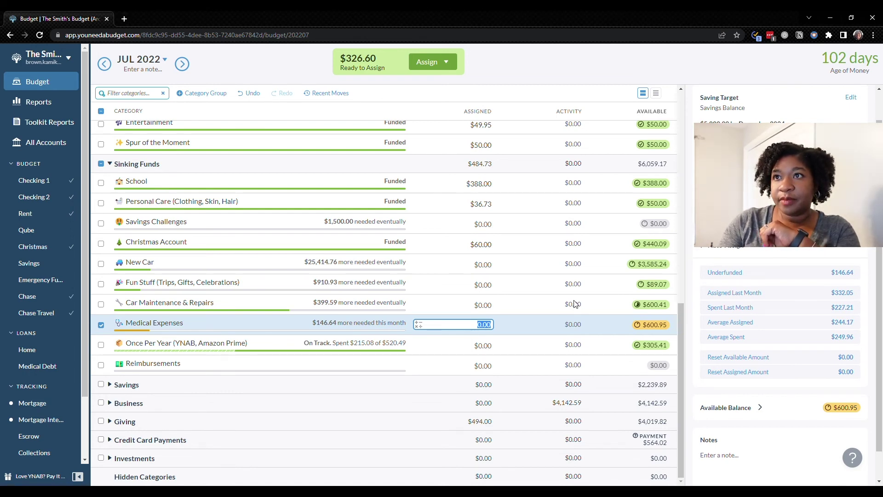
text(150)
key(Return)
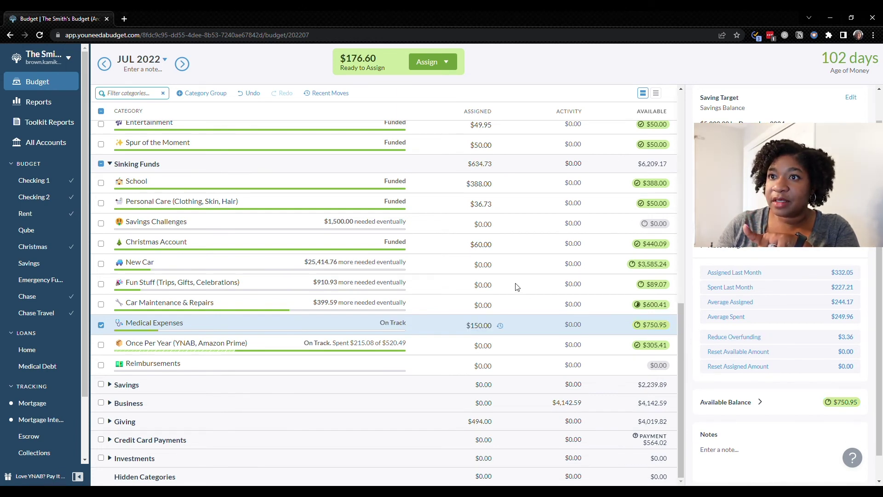
scroll(517, 287, up, 1)
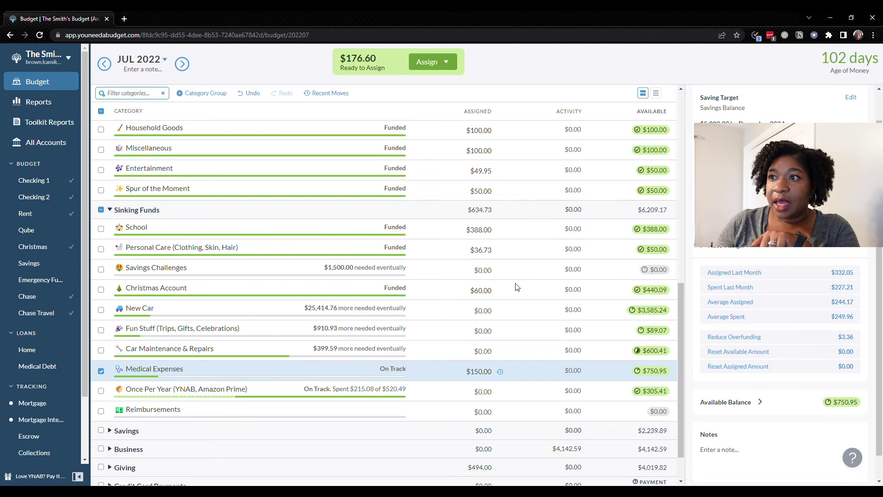
Assign $176.60 to Fun Stuff, bringing its available balance to $265.67 and Ready to Assign to $0.00.
click(491, 330)
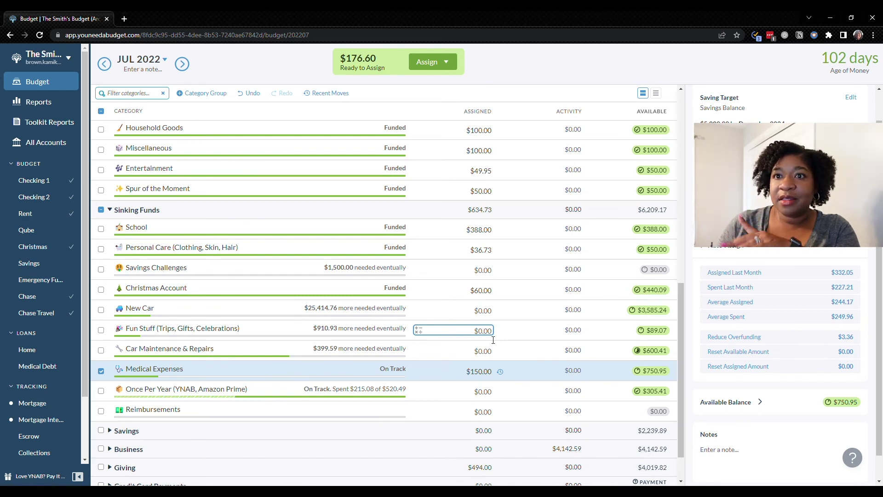
click(492, 335)
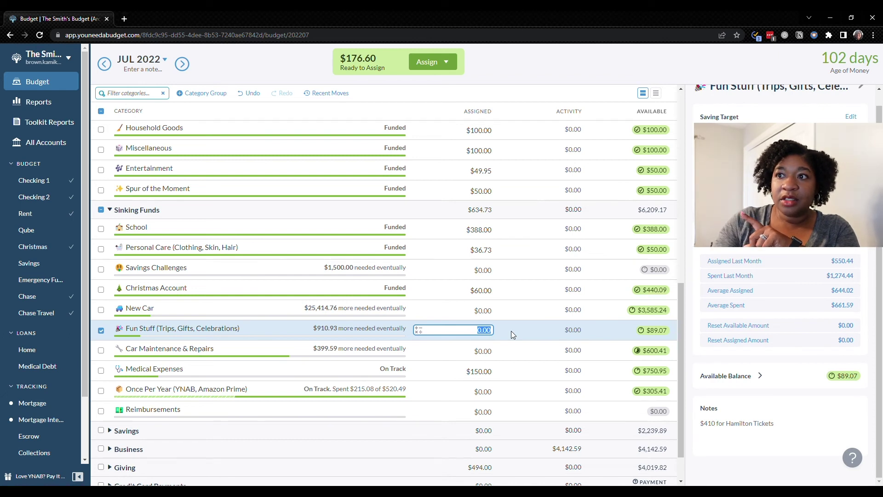
text(176)
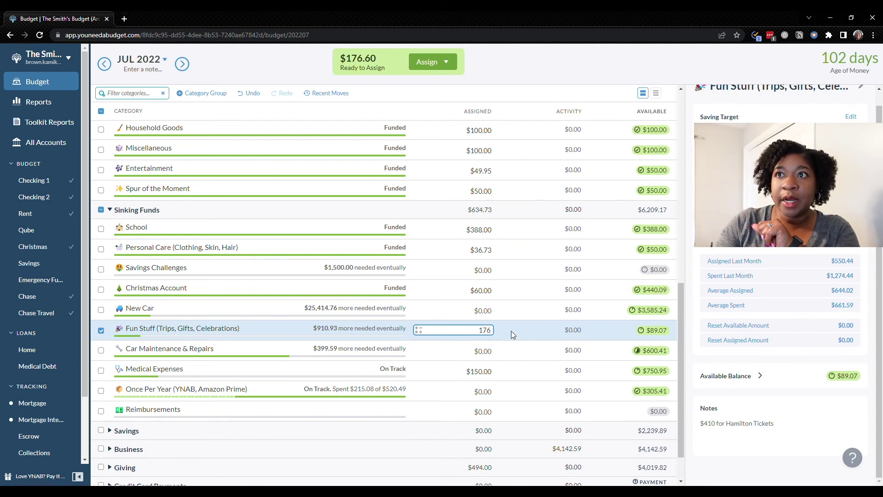
text(.6)
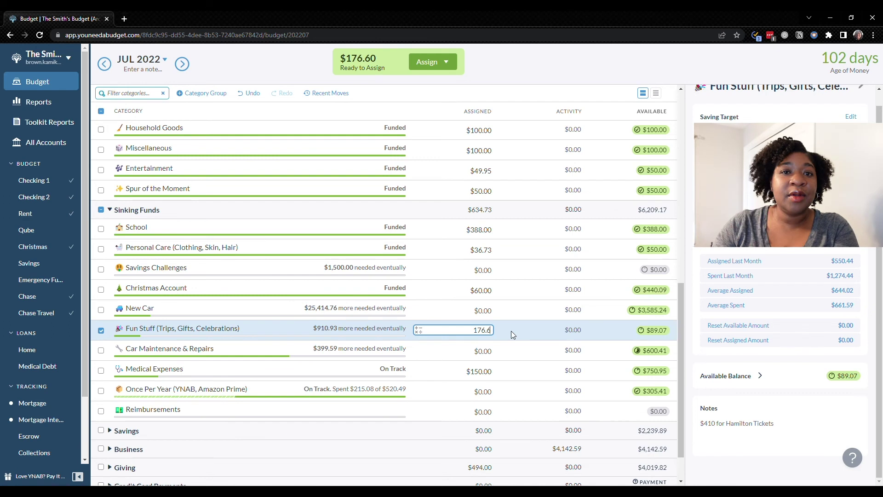
text(0)
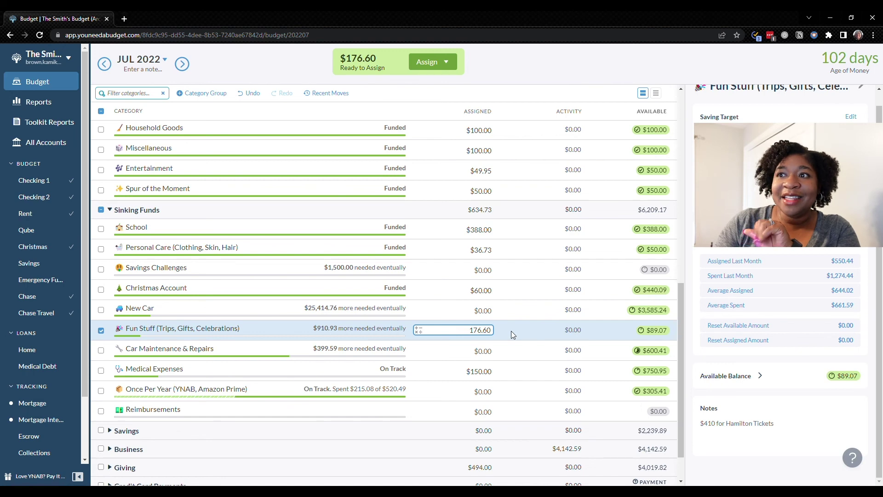
key(Return)
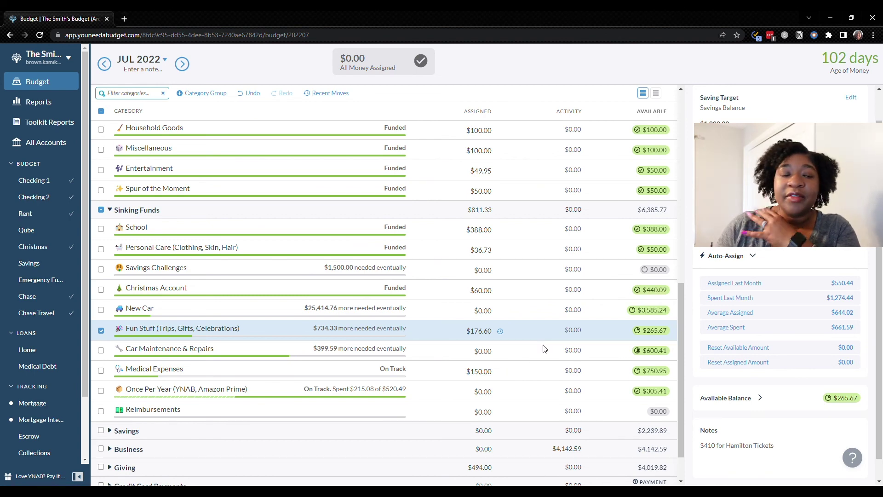
scroll(543, 349, down, 1)
scroll(543, 349, up, 2)
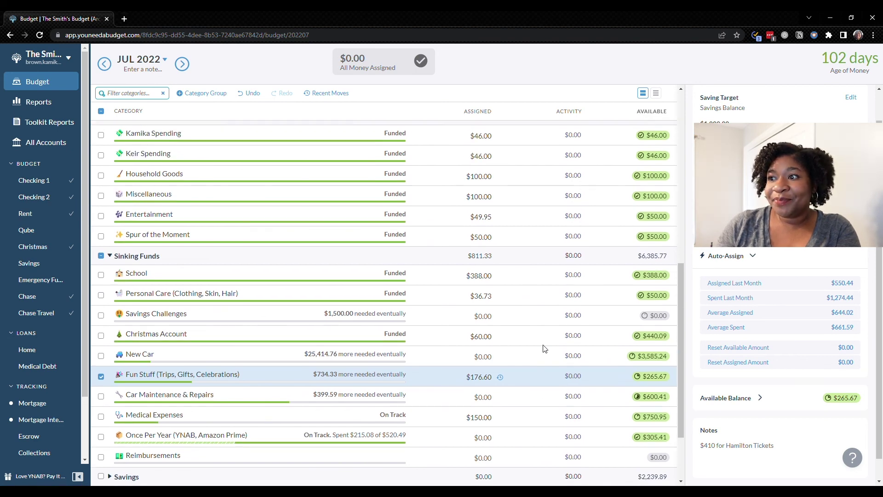
scroll(543, 349, down, 2)
scroll(544, 349, up, 3)
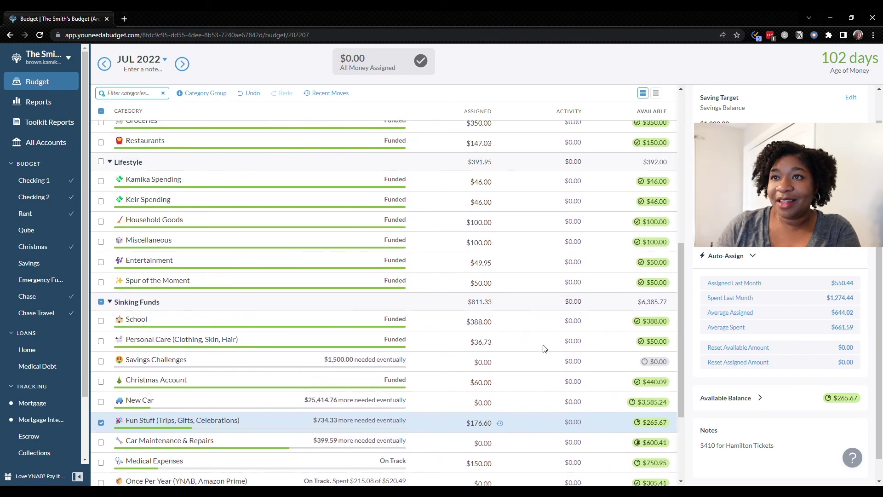